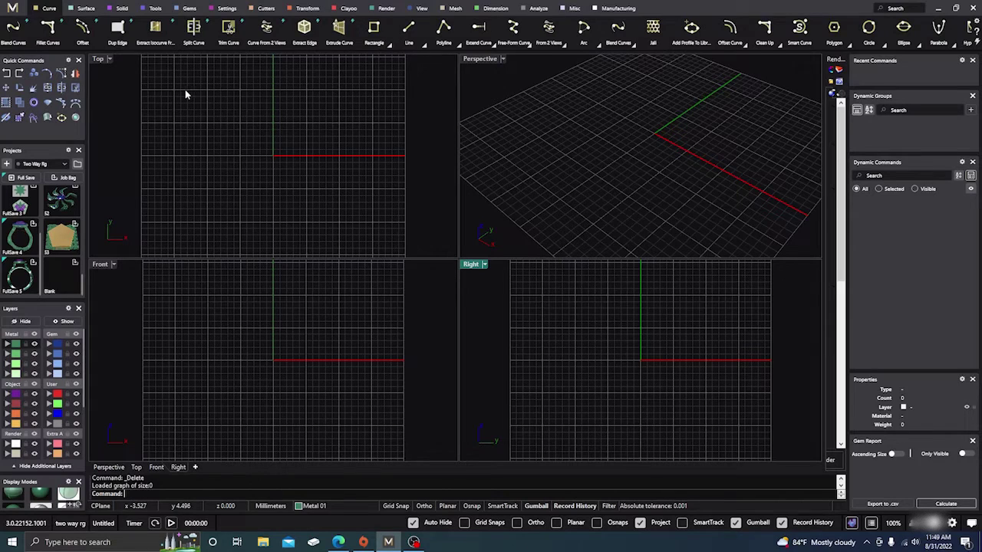
{"action": "left_click", "coordinate": [307, 9]}
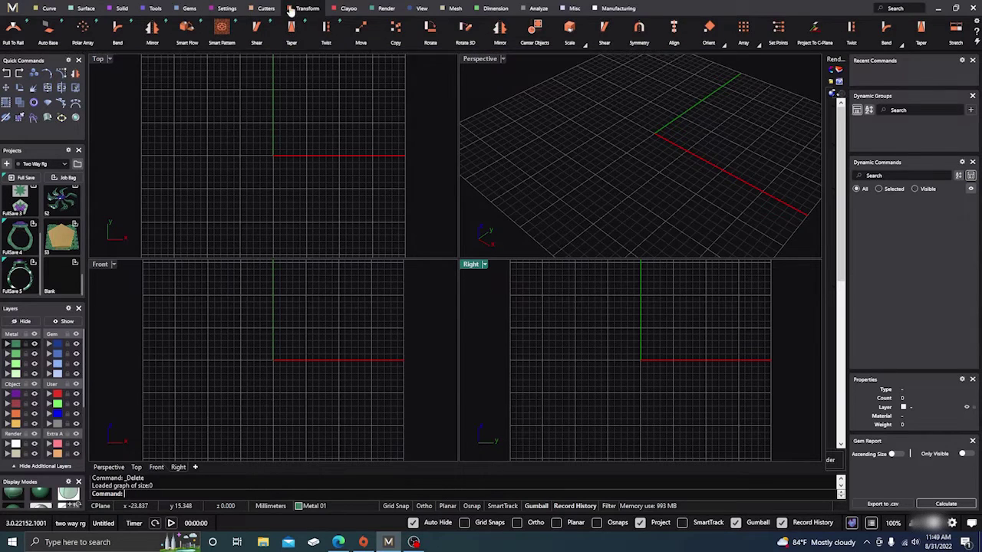
{"action": "scroll", "coordinate": [309, 38], "scroll_direction": "down", "scroll_amount": 3}
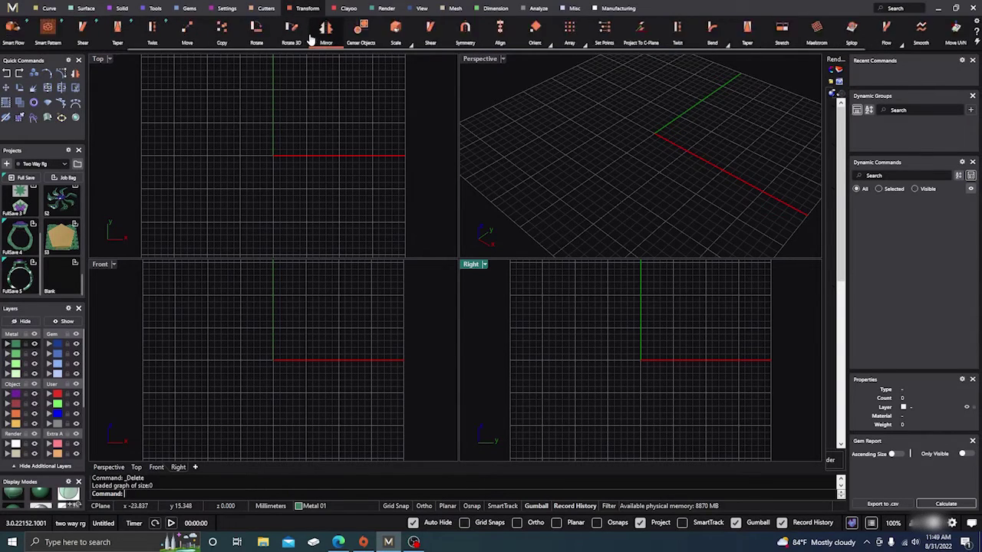
{"action": "scroll", "coordinate": [311, 38], "scroll_direction": "up", "scroll_amount": 3}
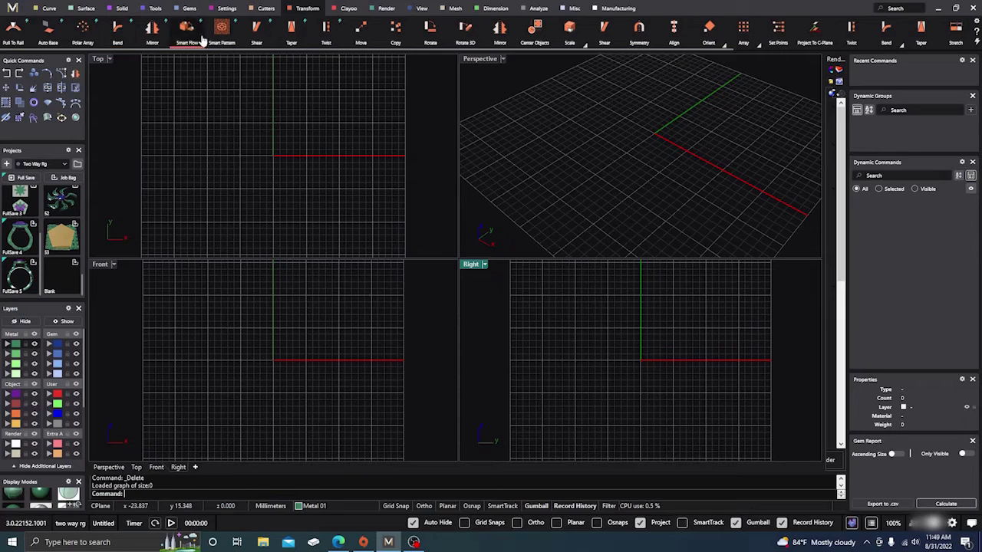
{"action": "left_click", "coordinate": [189, 9]}
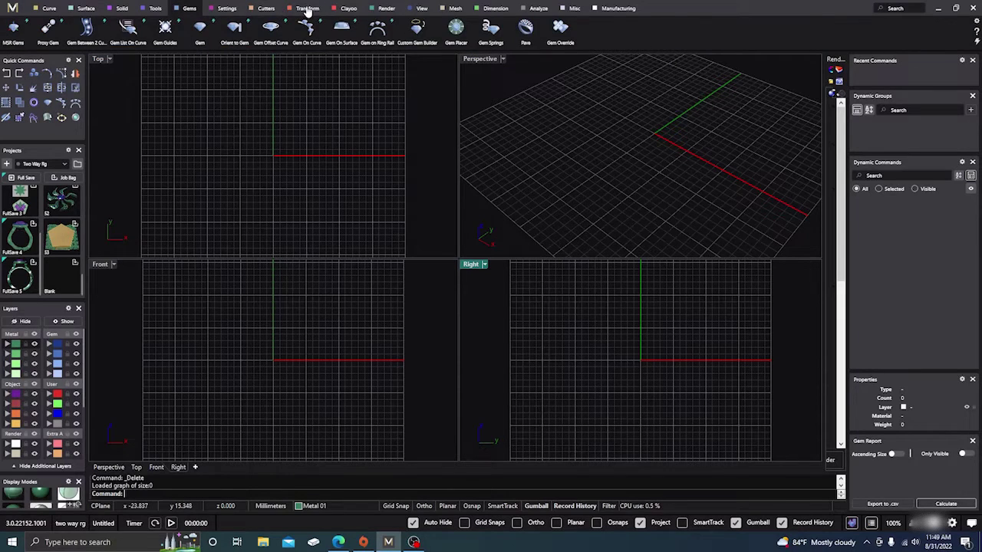
{"action": "left_click", "coordinate": [307, 9]}
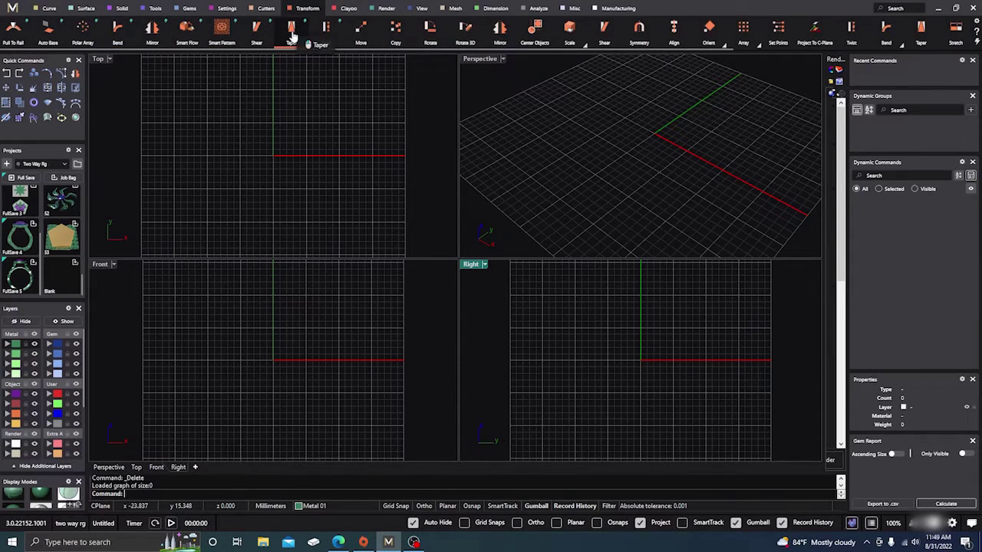
{"action": "left_click", "coordinate": [259, 100]}
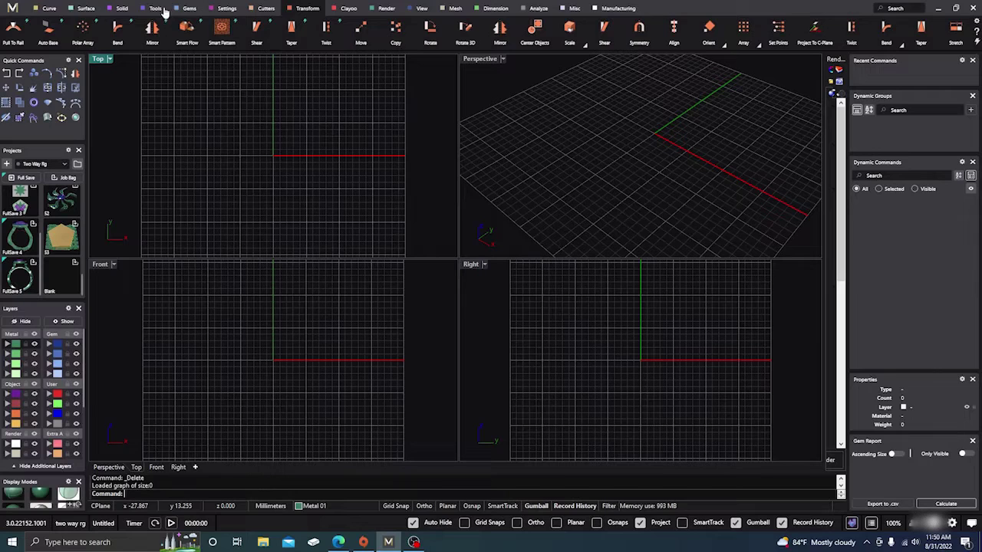
- Draw an S-shaped free-form curve through four points in the Top view, running from upper left of the origin to lower right
{"action": "left_click", "coordinate": [49, 8]}
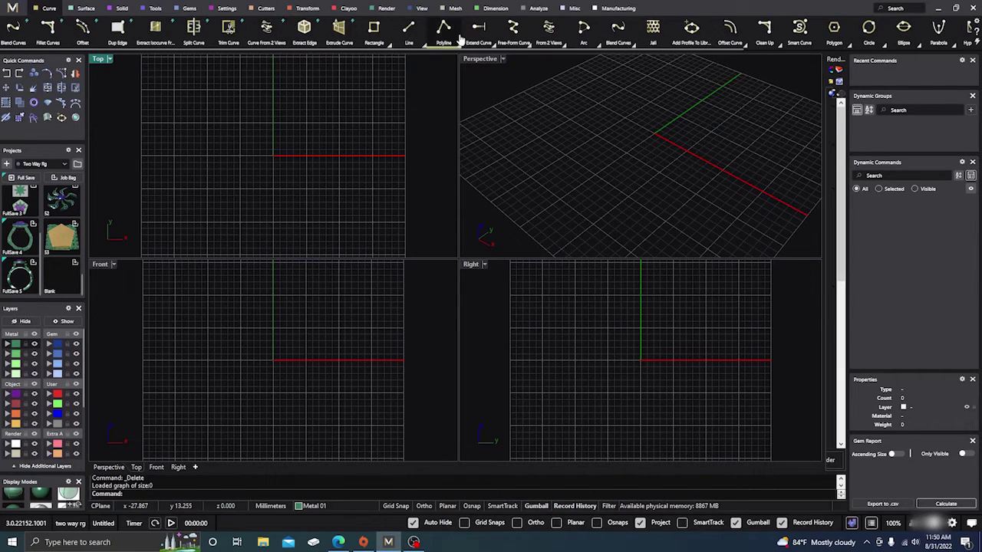
{"action": "left_click", "coordinate": [512, 30]}
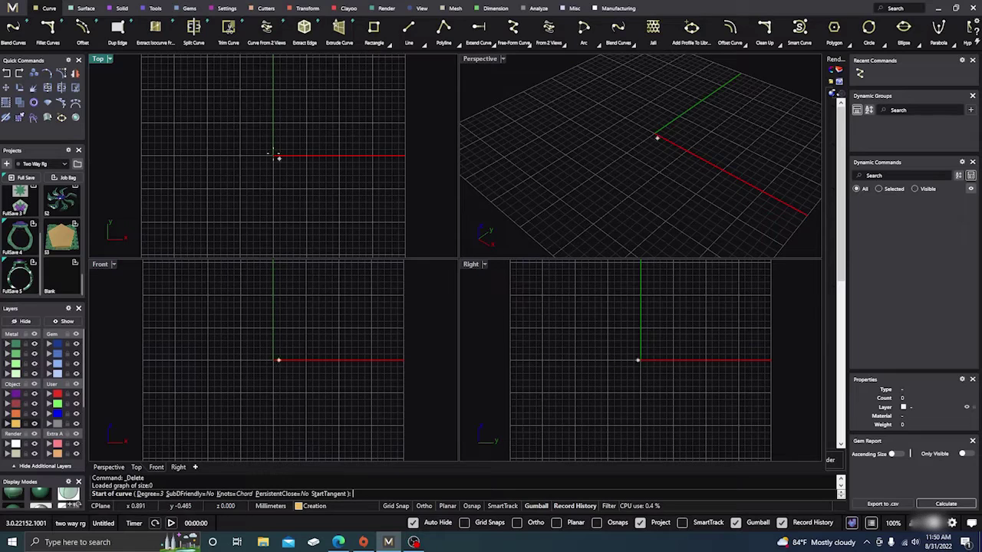
{"action": "left_click", "coordinate": [221, 96]}
{"action": "left_click", "coordinate": [283, 125]}
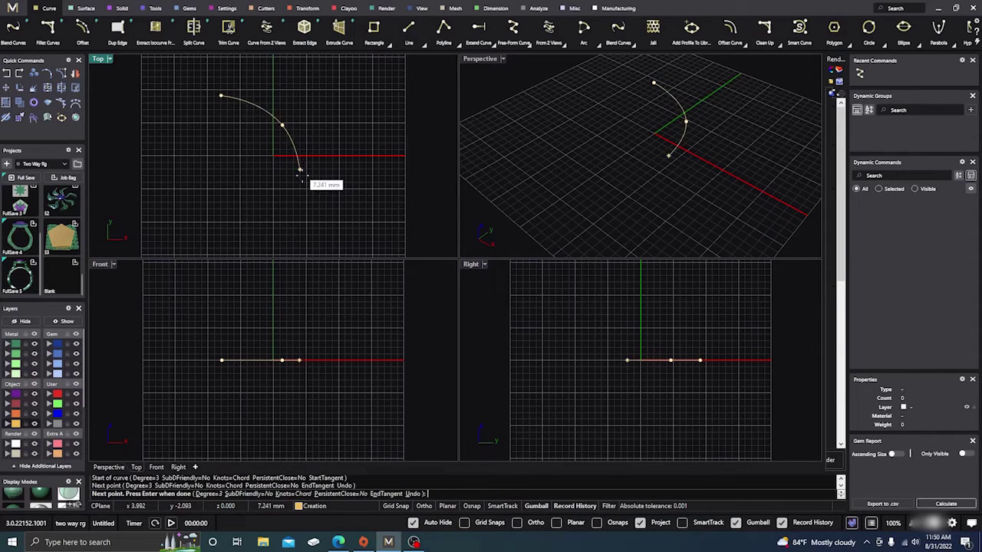
{"action": "left_click", "coordinate": [327, 195]}
{"action": "left_click", "coordinate": [361, 198]}
{"action": "key", "text": "Return"}
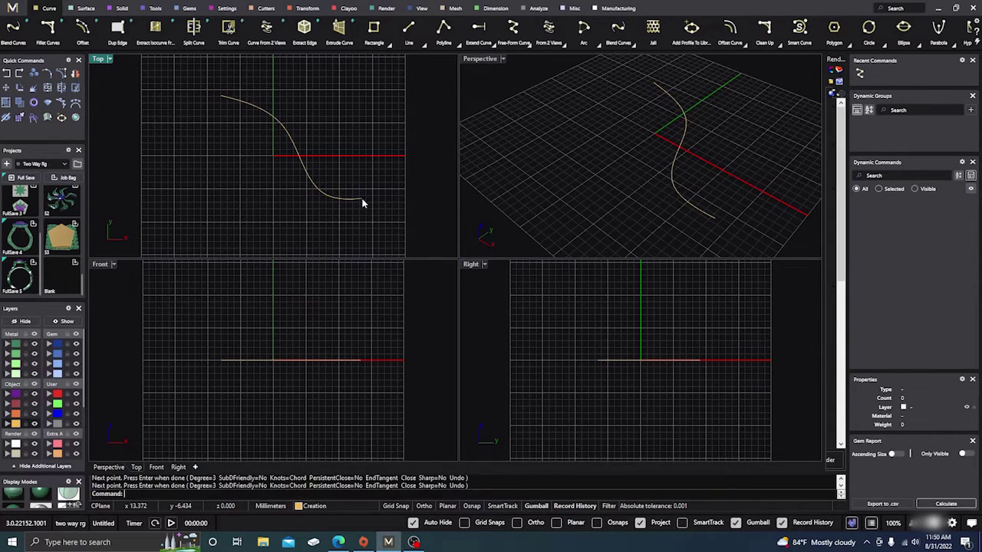
- Start the Rope tool on the S-shaped curve to build a twisted rope along it
{"action": "left_click", "coordinate": [306, 164]}
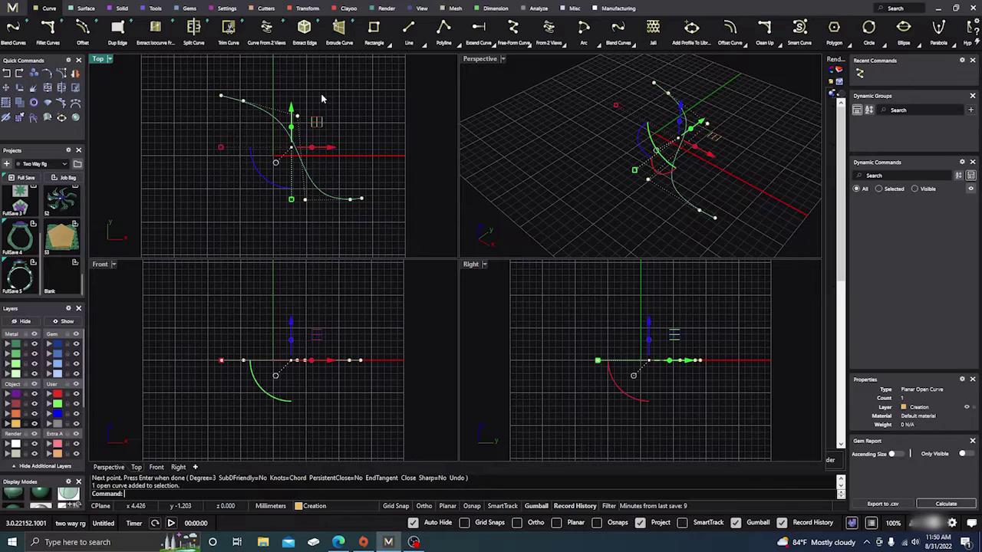
{"action": "left_click", "coordinate": [123, 9]}
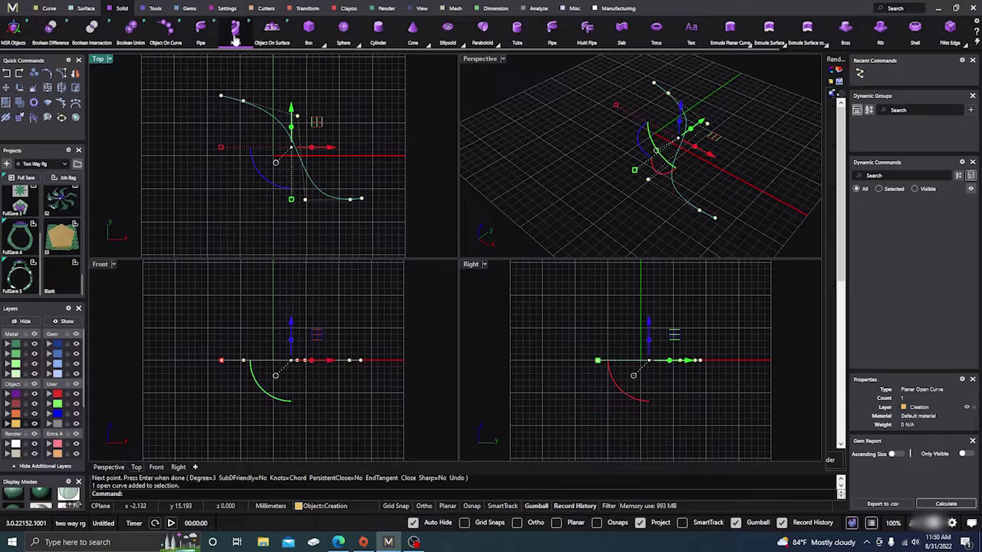
{"action": "left_click", "coordinate": [235, 29]}
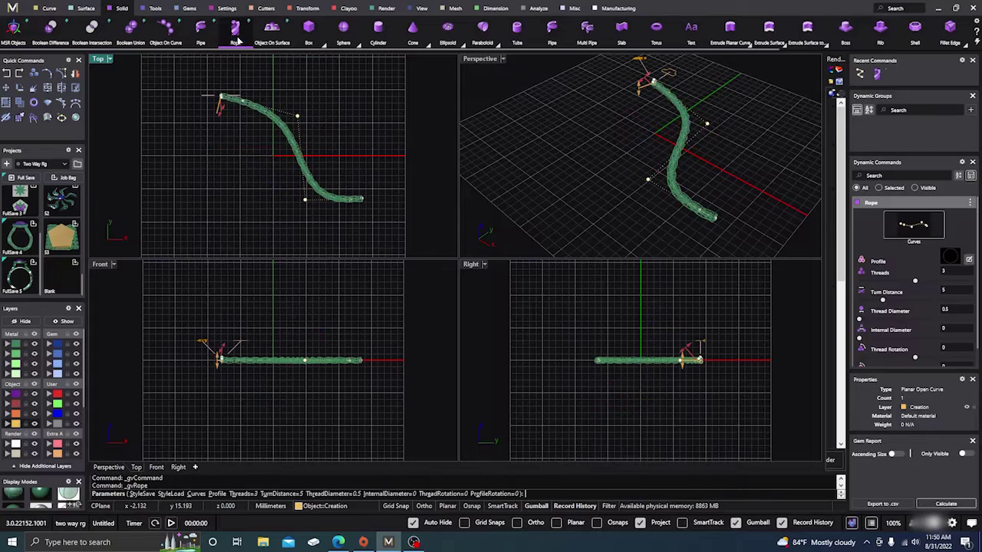
- Maximize the Perspective view and enlarge the rope's thread diameter to about 1.23 mm
{"action": "double_click", "coordinate": [479, 59]}
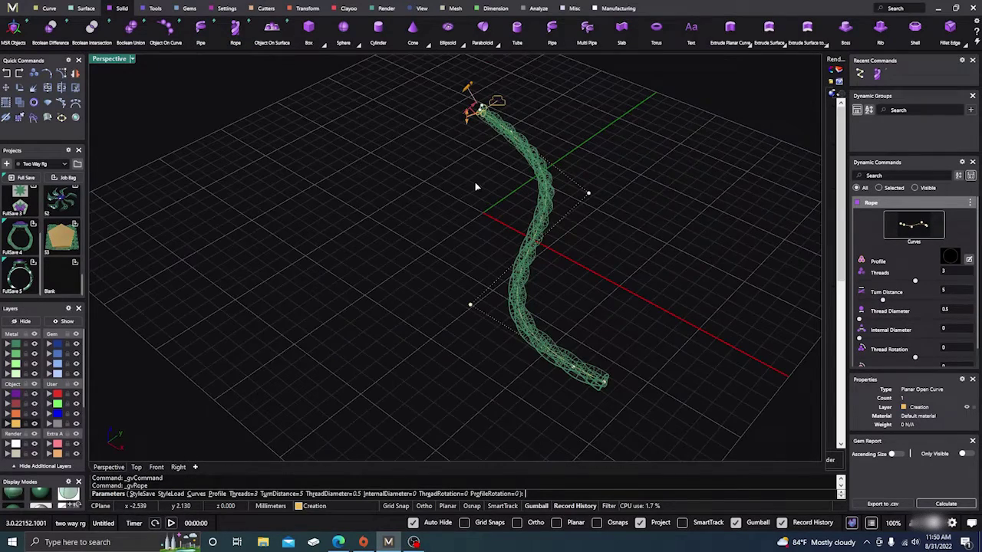
{"action": "right_click_drag", "start_coordinate": [475, 182], "coordinate": [481, 157]}
{"action": "scroll", "coordinate": [465, 126], "scroll_direction": "up", "scroll_amount": 12}
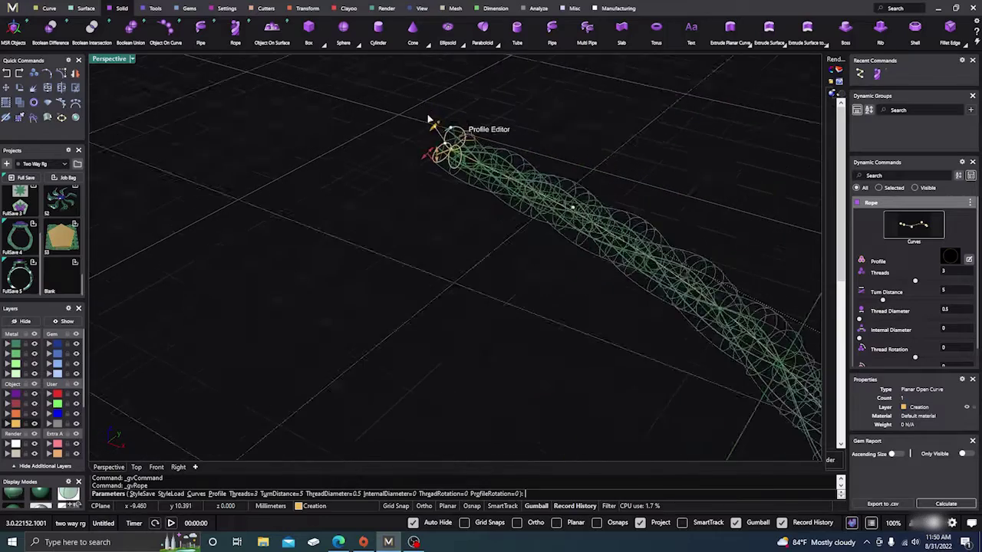
{"action": "scroll", "coordinate": [429, 119], "scroll_direction": "up", "scroll_amount": 3}
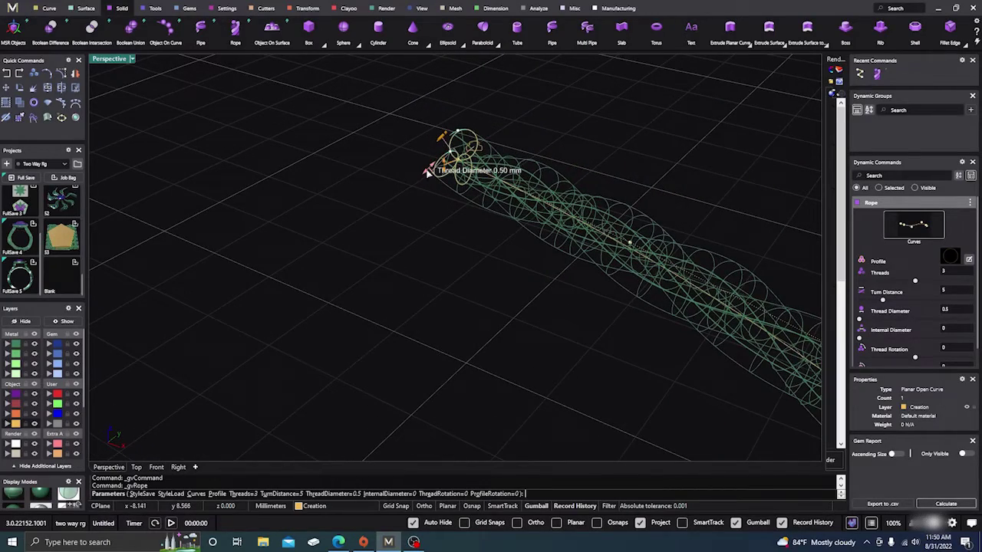
{"action": "left_click_drag", "start_coordinate": [426, 173], "coordinate": [406, 204]}
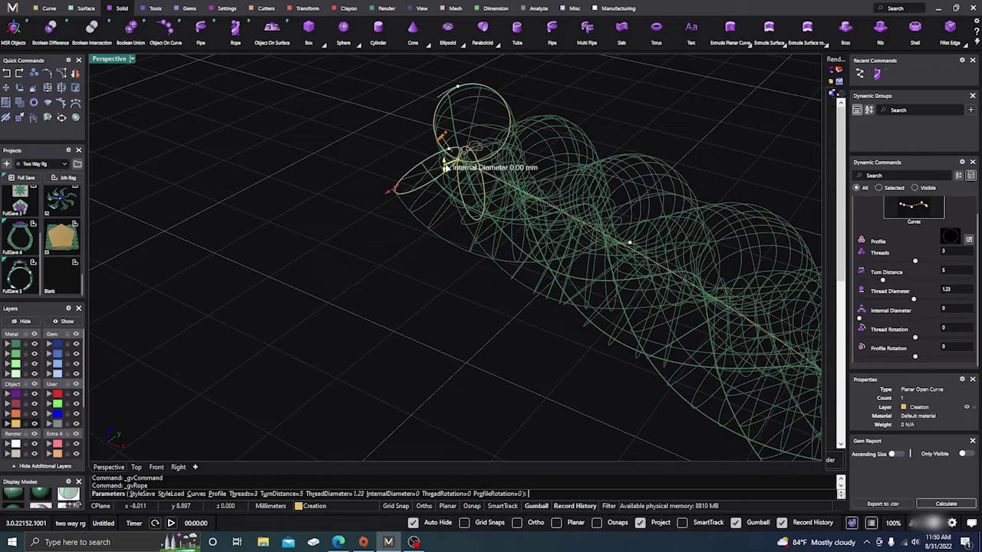
- Increase the rope's internal diameter to about 1.6 mm and show the model in a shaded display mode
{"action": "left_click_drag", "start_coordinate": [445, 164], "coordinate": [453, 137]}
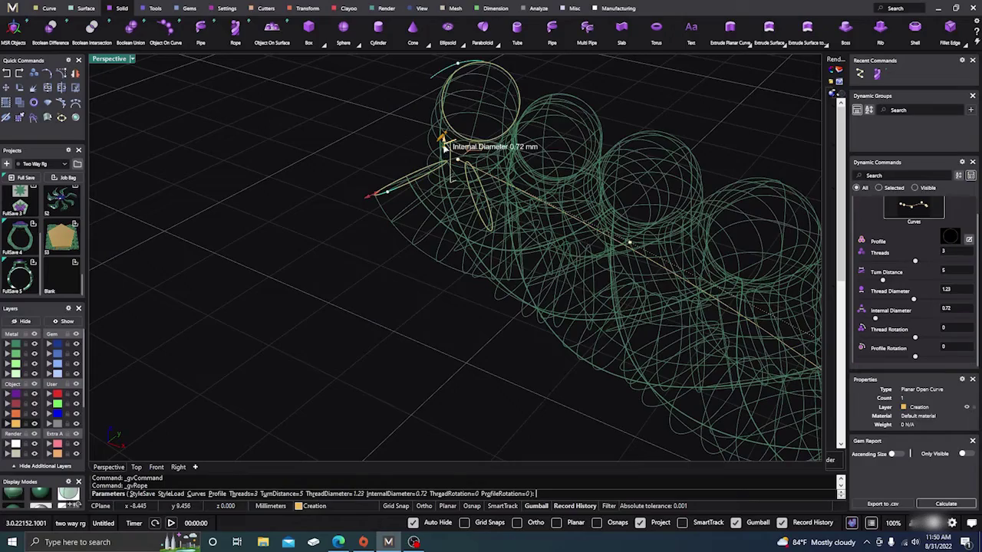
{"action": "left_click_drag", "start_coordinate": [444, 148], "coordinate": [462, 100]}
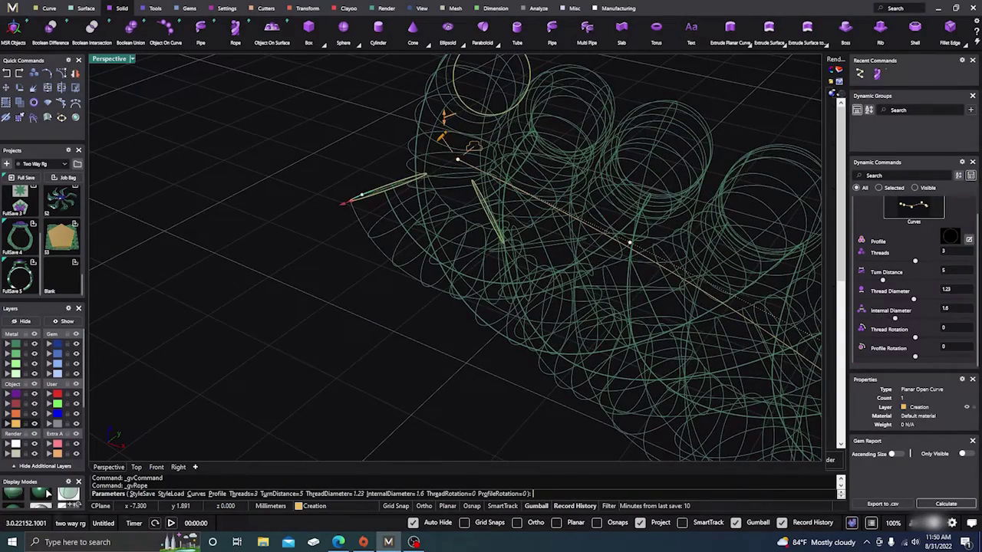
{"action": "key", "text": "Return"}
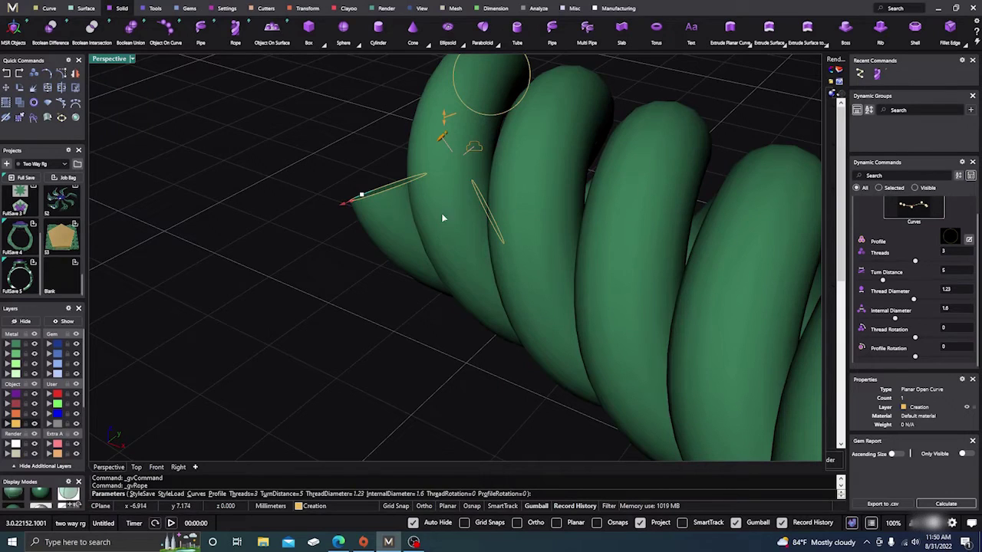
- Narrow the rope's thread profile to about 10 units wide by pulling its two side control points inward, and apply it
{"action": "left_click", "coordinate": [435, 150]}
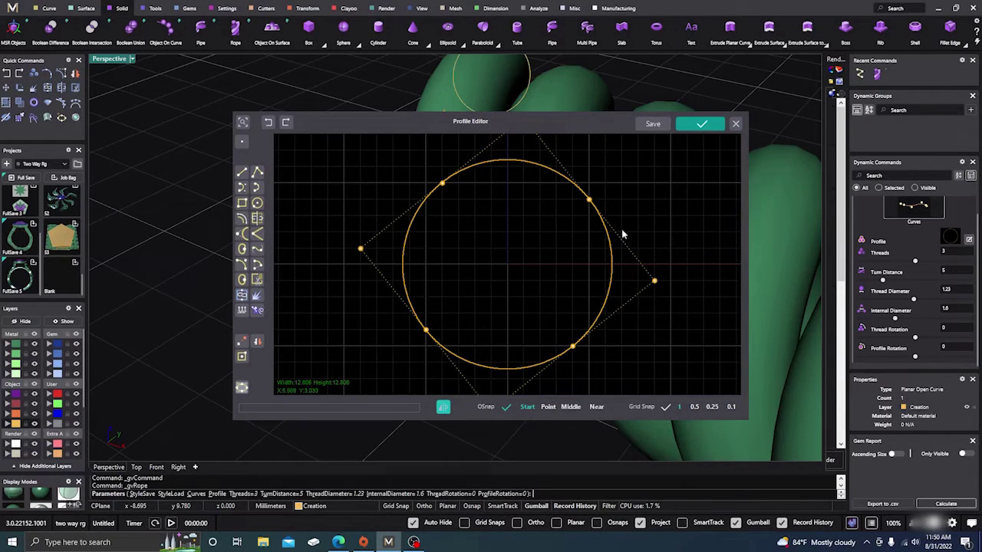
{"action": "left_click_drag", "start_coordinate": [642, 254], "coordinate": [590, 275]}
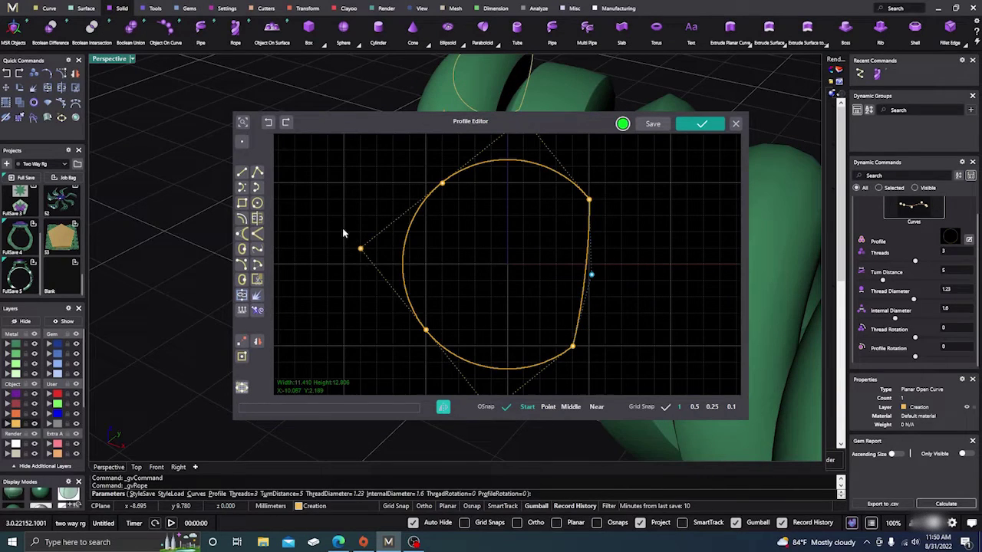
{"action": "left_click_drag", "start_coordinate": [343, 233], "coordinate": [424, 249]}
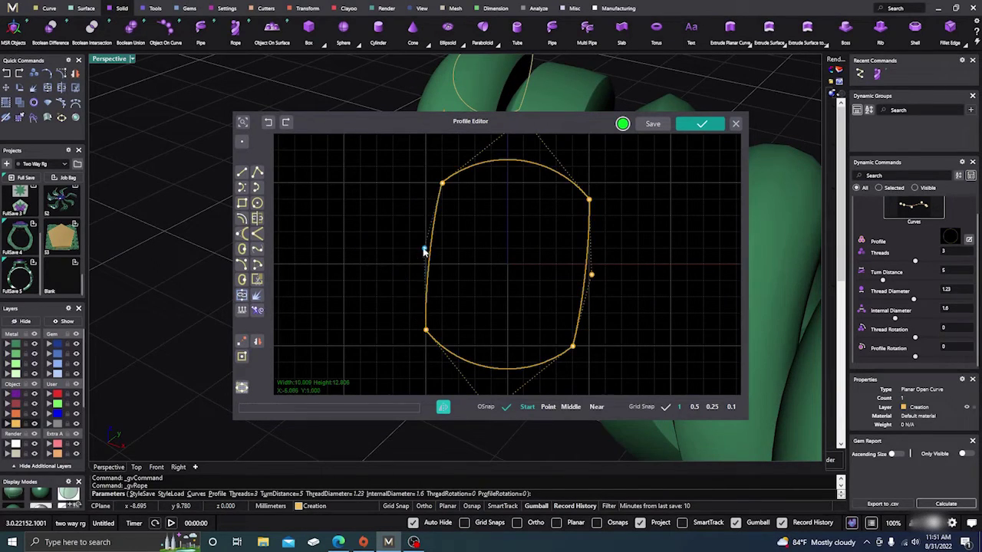
{"action": "left_click", "coordinate": [698, 125]}
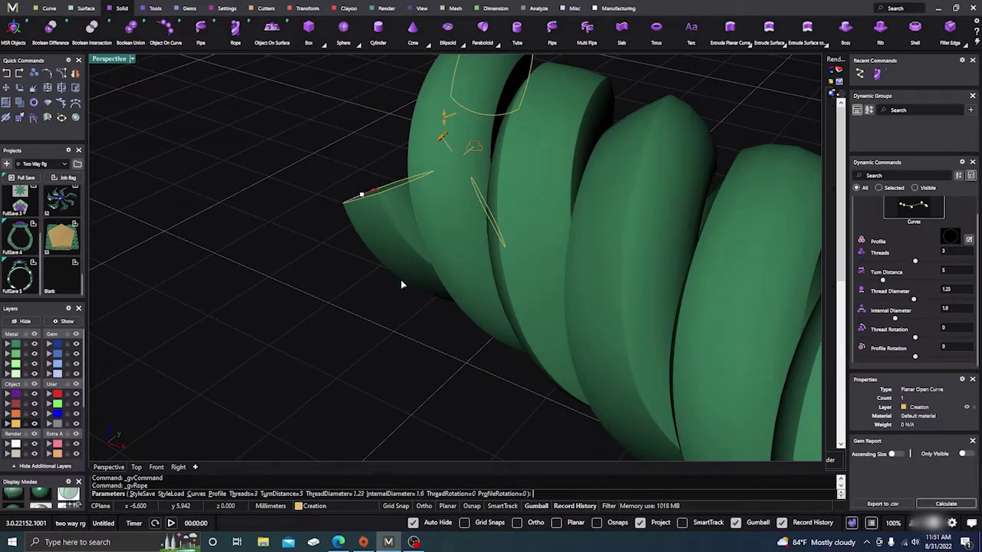
- Reduce the rope's internal diameter to about 0.39 mm
{"action": "scroll", "coordinate": [401, 282], "scroll_direction": "down", "scroll_amount": 2}
{"action": "mouse_move", "coordinate": [421, 315]}
{"action": "right_mouse_down"}
{"action": "mouse_move", "coordinate": [456, 340]}
{"action": "mouse_move", "coordinate": [446, 338]}
{"action": "mouse_move", "coordinate": [440, 296]}
{"action": "mouse_move", "coordinate": [469, 313]}
{"action": "mouse_move", "coordinate": [537, 298]}
{"action": "mouse_move", "coordinate": [404, 310]}
{"action": "right_mouse_up"}
{"action": "scroll", "coordinate": [444, 337], "scroll_direction": "down", "scroll_amount": 5}
{"action": "scroll", "coordinate": [434, 208], "scroll_direction": "up", "scroll_amount": 3}
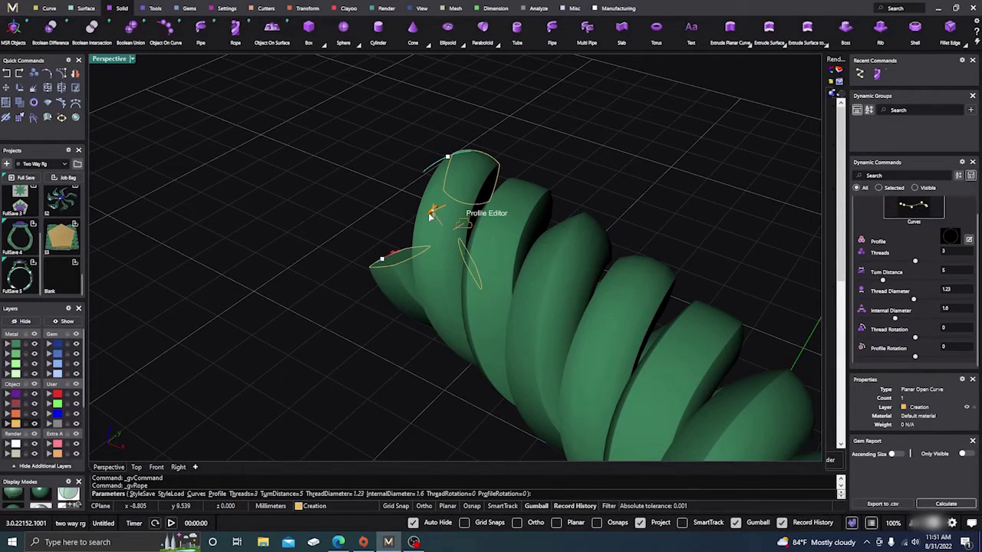
{"action": "left_click", "coordinate": [427, 220]}
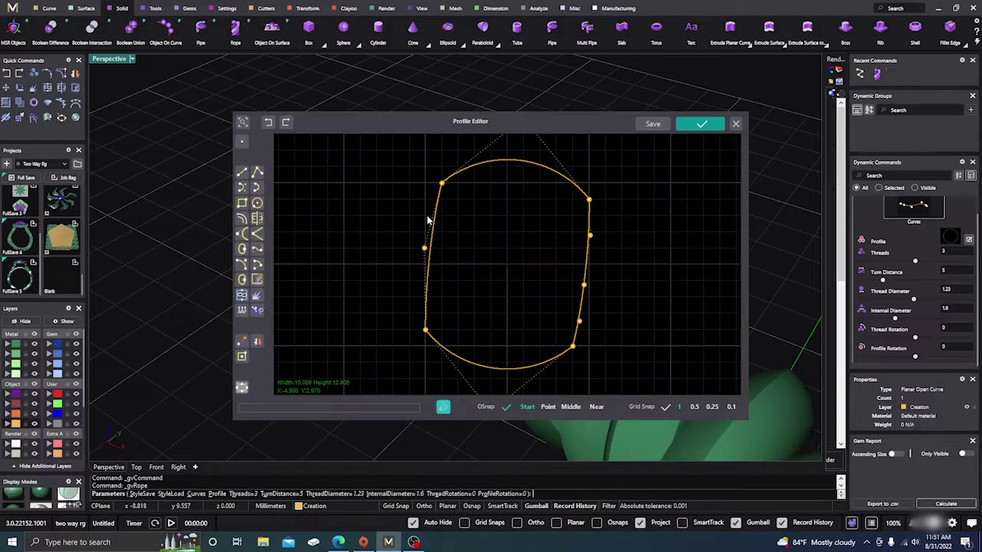
{"action": "left_click", "coordinate": [735, 125]}
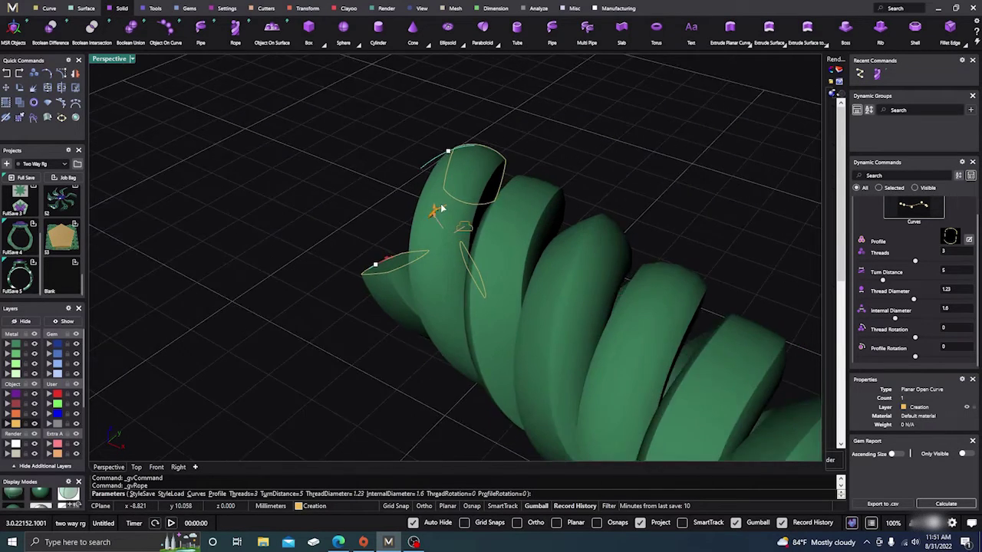
{"action": "left_click_drag", "start_coordinate": [436, 213], "coordinate": [431, 270]}
{"action": "scroll", "coordinate": [338, 211], "scroll_direction": "down", "scroll_amount": 9}
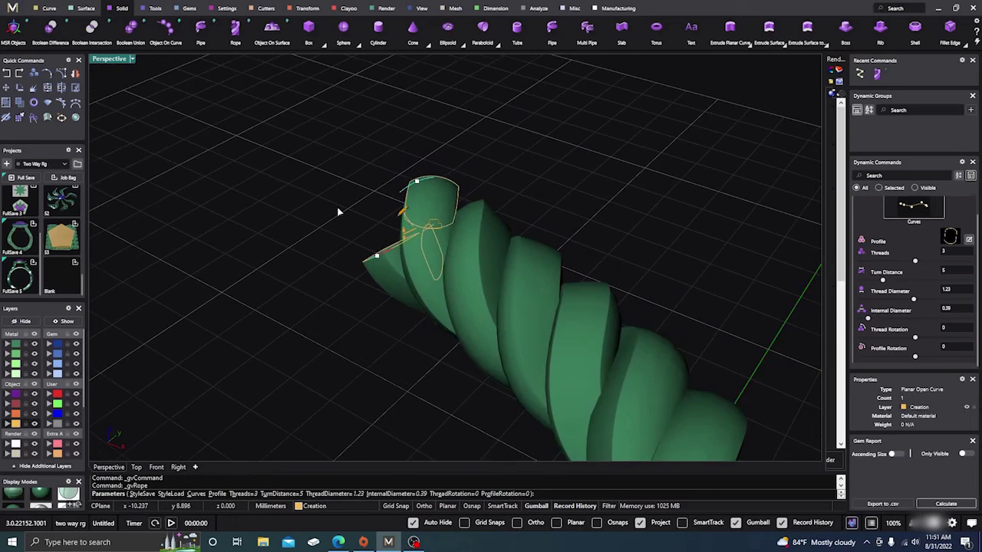
- Replace the rope's thread profile with the six-pointed star profile 09 from the Rope library
{"action": "scroll", "coordinate": [360, 241], "scroll_direction": "up", "scroll_amount": 5}
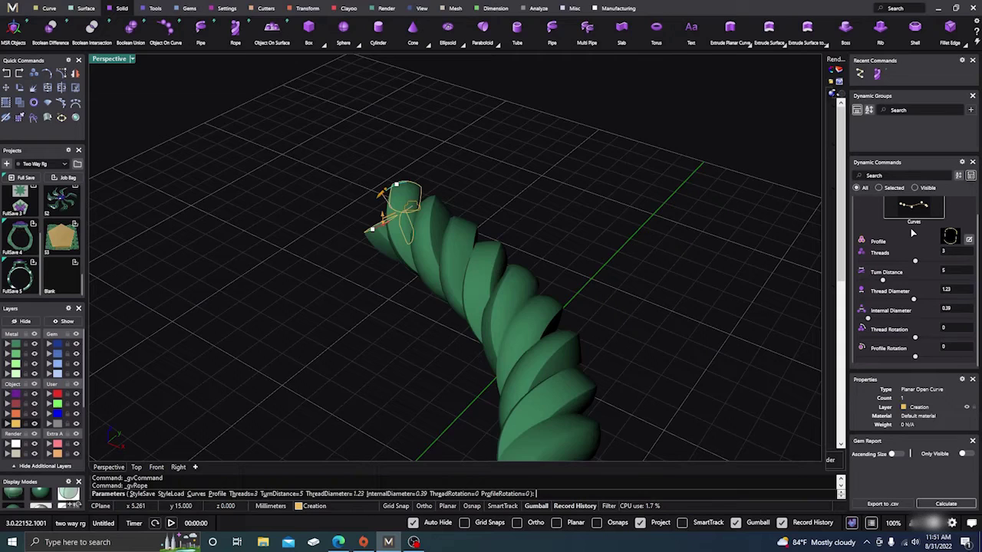
{"action": "left_click", "coordinate": [950, 238]}
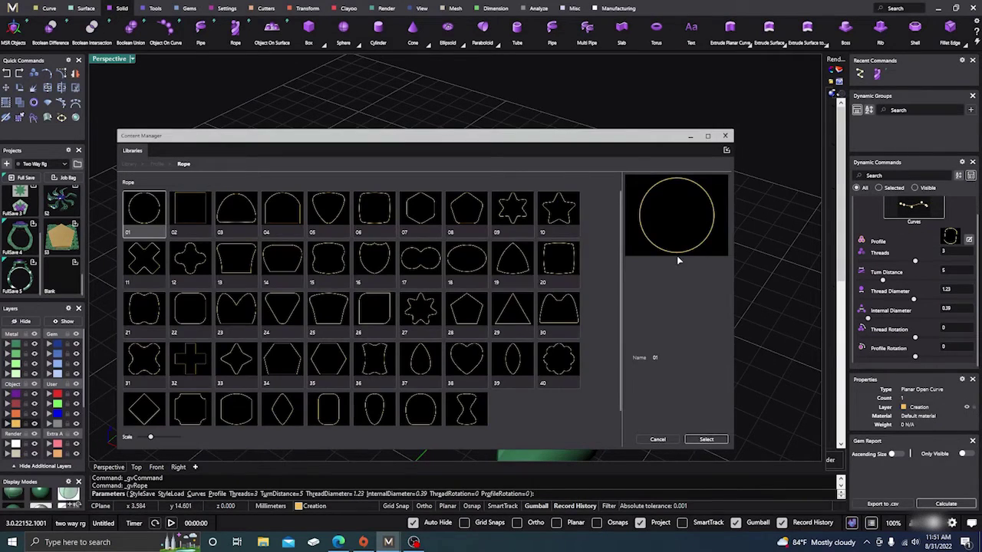
{"action": "left_click", "coordinate": [511, 208]}
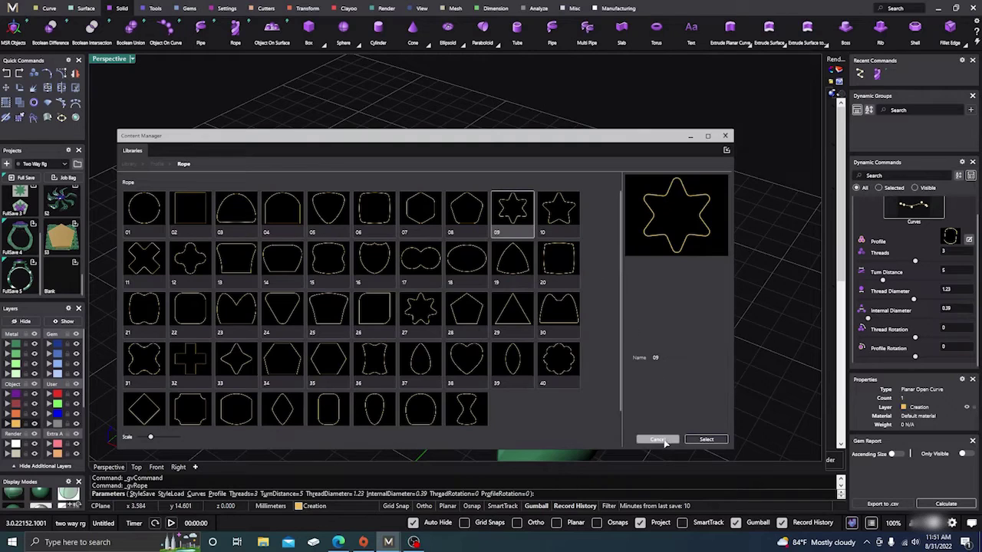
{"action": "left_click", "coordinate": [706, 439]}
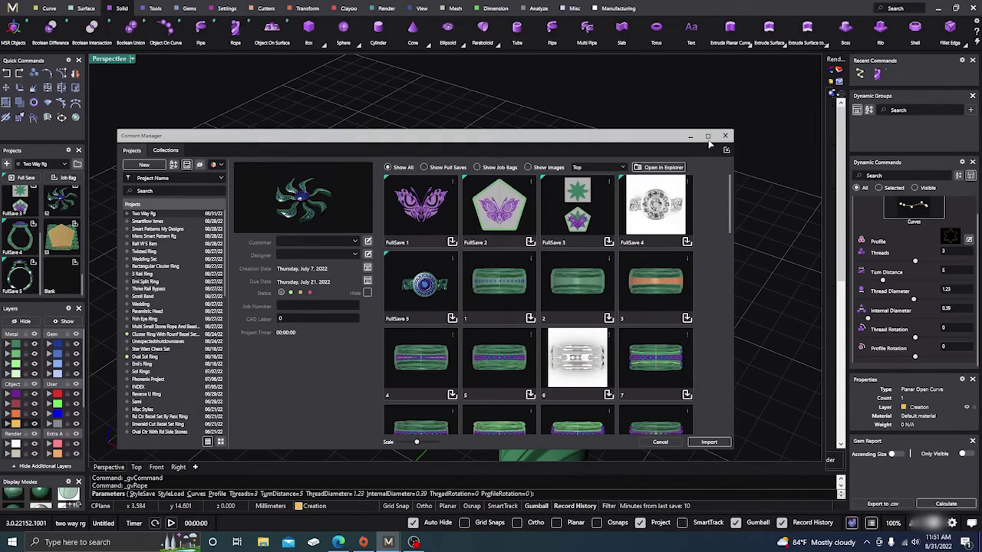
{"action": "left_click", "coordinate": [725, 137]}
{"action": "right_click_drag", "start_coordinate": [542, 274], "coordinate": [612, 267]}
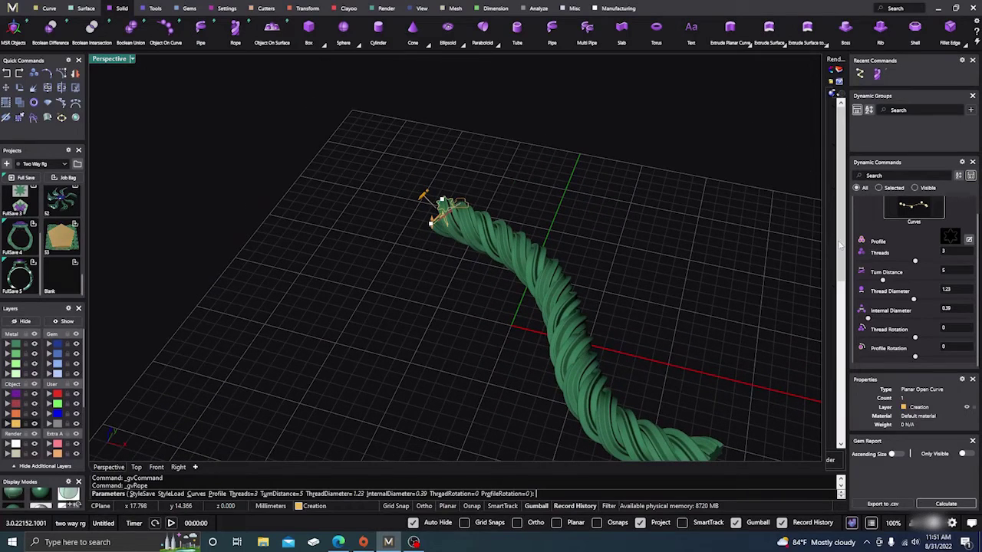
- Replace the rope's thread profile with the square profile 02 from the Rope library
{"action": "left_click", "coordinate": [952, 238]}
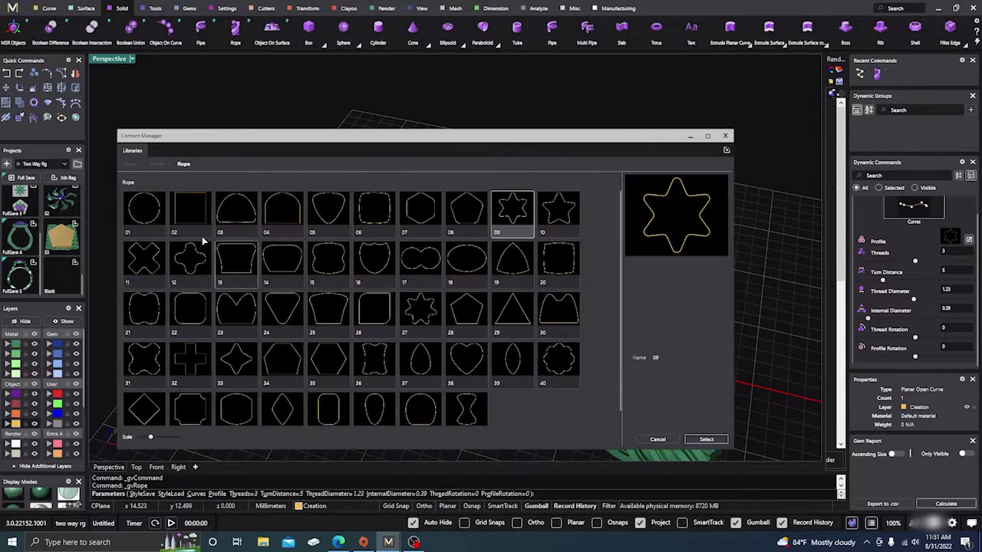
{"action": "left_click", "coordinate": [188, 218]}
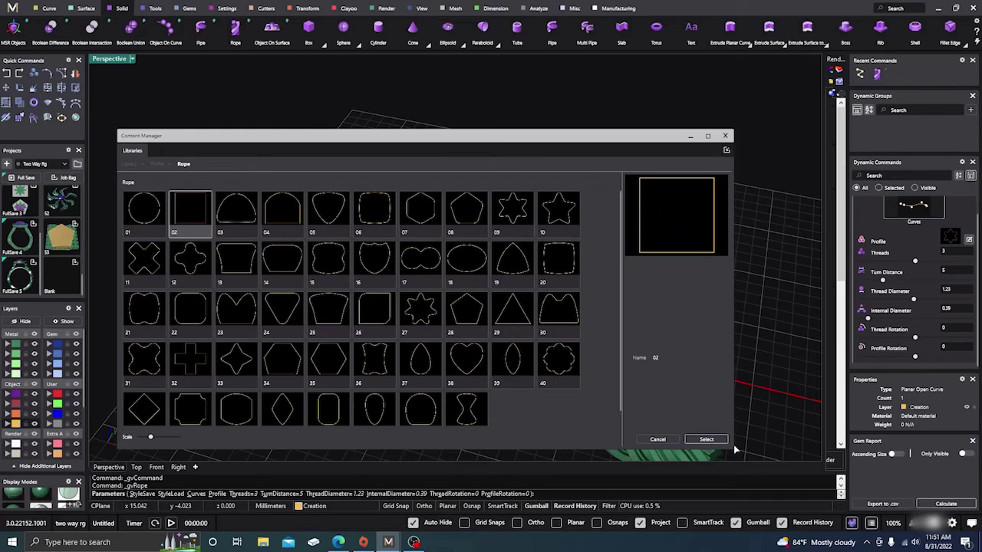
{"action": "left_click", "coordinate": [703, 441]}
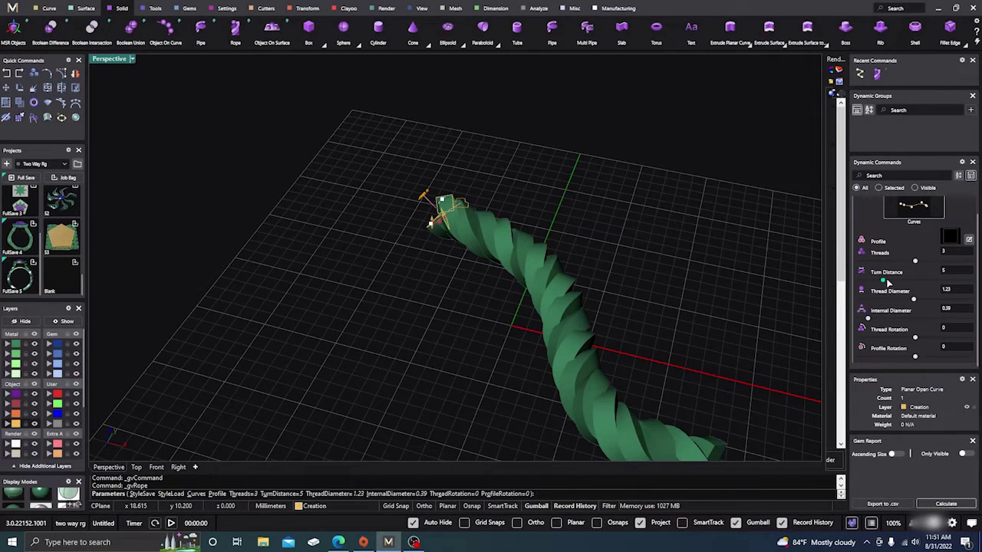
- Increase the rope's turn distance to 12 and finish the rope
{"action": "left_click_drag", "start_coordinate": [887, 282], "coordinate": [924, 281]}
{"action": "scroll", "coordinate": [585, 317], "scroll_direction": "down", "scroll_amount": 3}
{"action": "mouse_move", "coordinate": [584, 355]}
{"action": "right_mouse_down"}
{"action": "mouse_move", "coordinate": [599, 363]}
{"action": "mouse_move", "coordinate": [583, 353]}
{"action": "right_mouse_up"}
{"action": "right_click", "coordinate": [545, 296]}
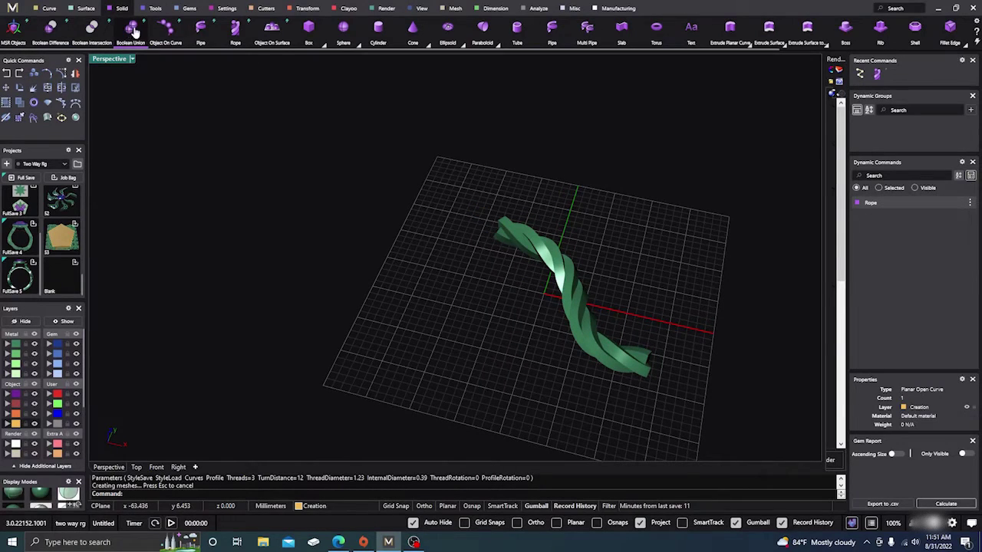
- Create a box beside the rope with a front-view base of about 3 by 5.4 mm, extended about 20 mm in the Right view
{"action": "left_click", "coordinate": [308, 31]}
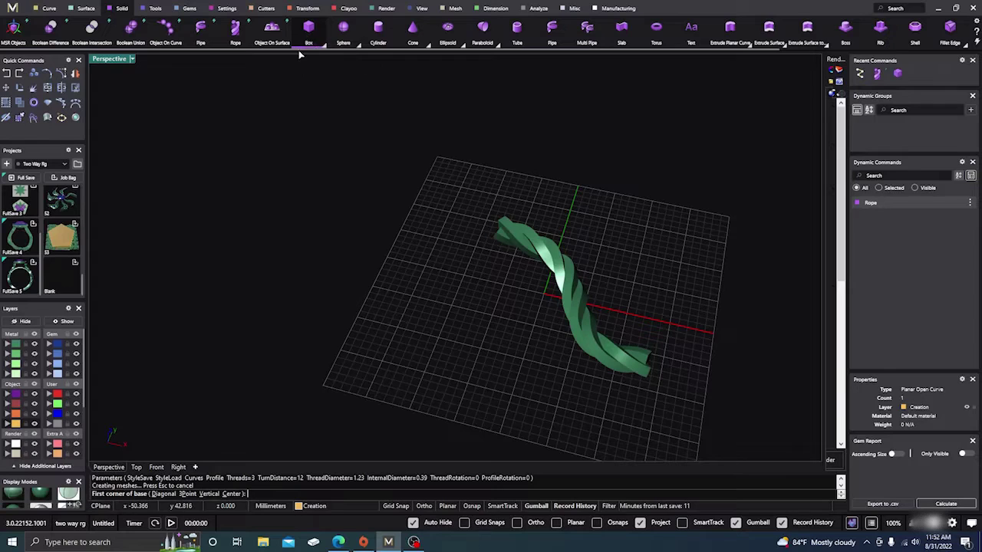
{"action": "left_click", "coordinate": [157, 467]}
{"action": "left_click", "coordinate": [237, 167]}
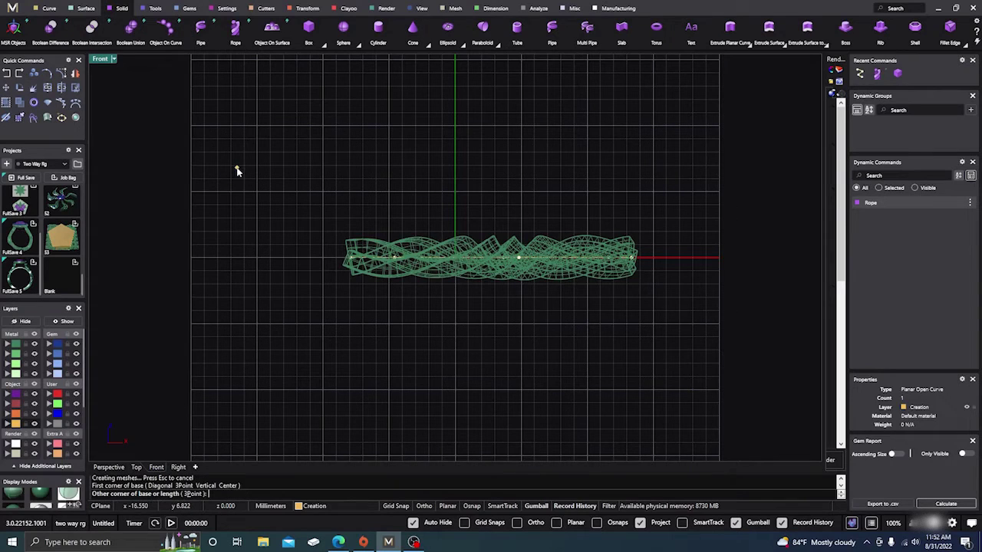
{"action": "left_click", "coordinate": [276, 238]}
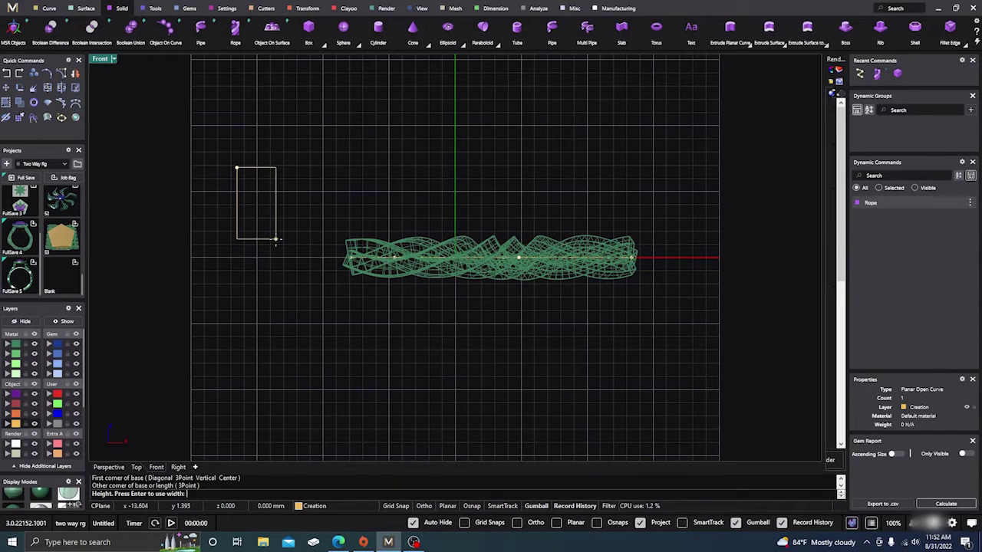
{"action": "left_click", "coordinate": [176, 467]}
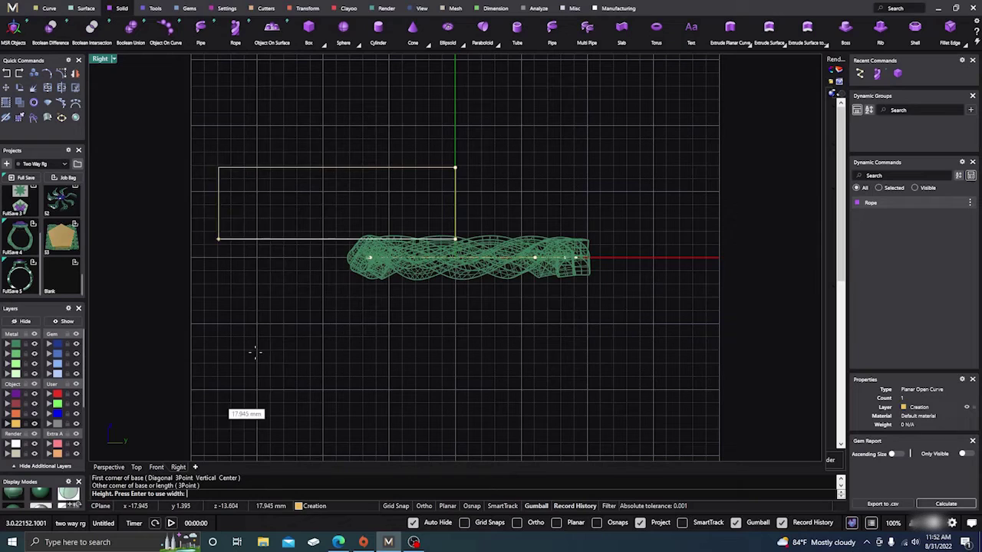
{"action": "left_click", "coordinate": [185, 235]}
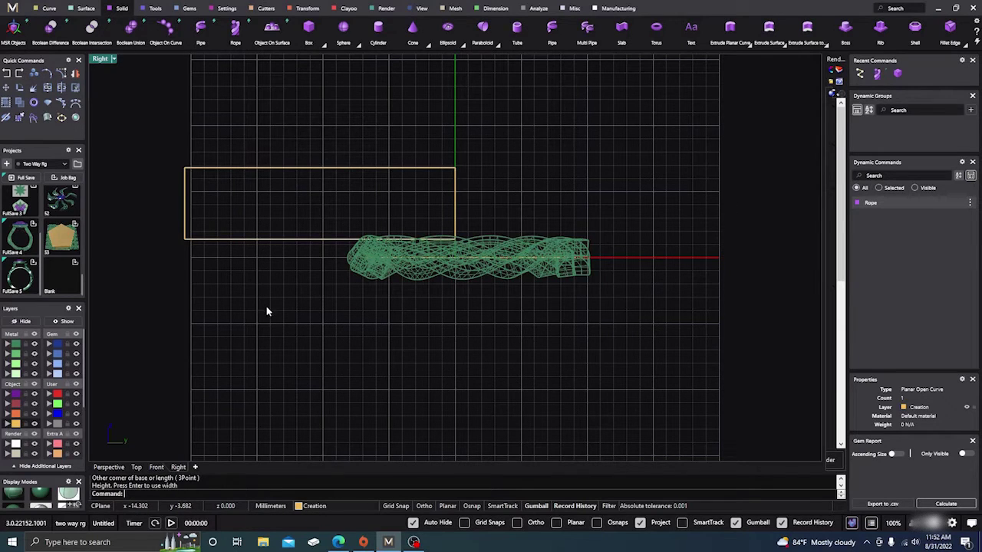
- Assign the new box to the Metal 02 layer in the Perspective view
{"action": "left_click", "coordinate": [116, 468]}
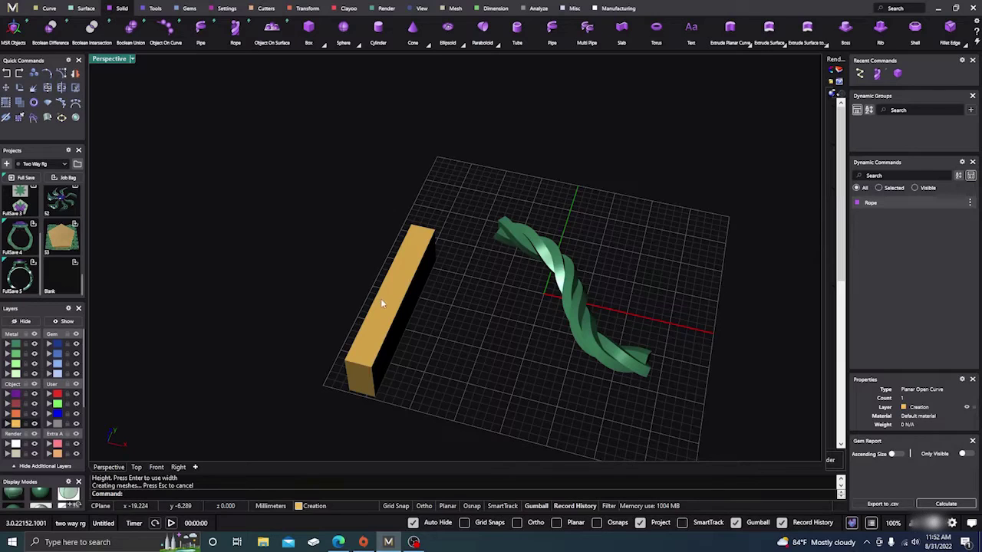
{"action": "left_click", "coordinate": [379, 299]}
{"action": "left_click", "coordinate": [8, 354]}
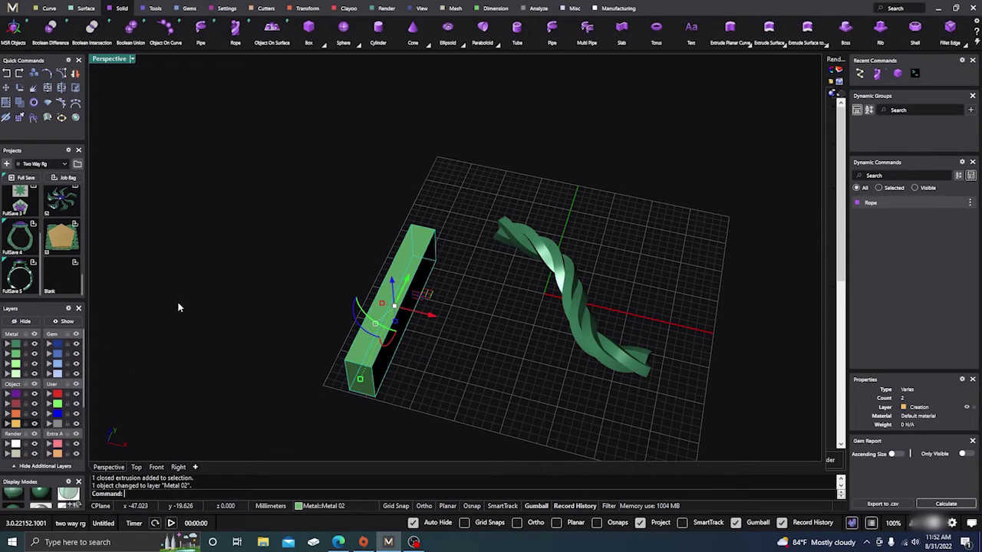
{"action": "left_click", "coordinate": [180, 307]}
- Create a large freehand sphere behind the box and the rope in the Perspective view
{"action": "right_click_drag", "start_coordinate": [444, 320], "coordinate": [405, 302]}
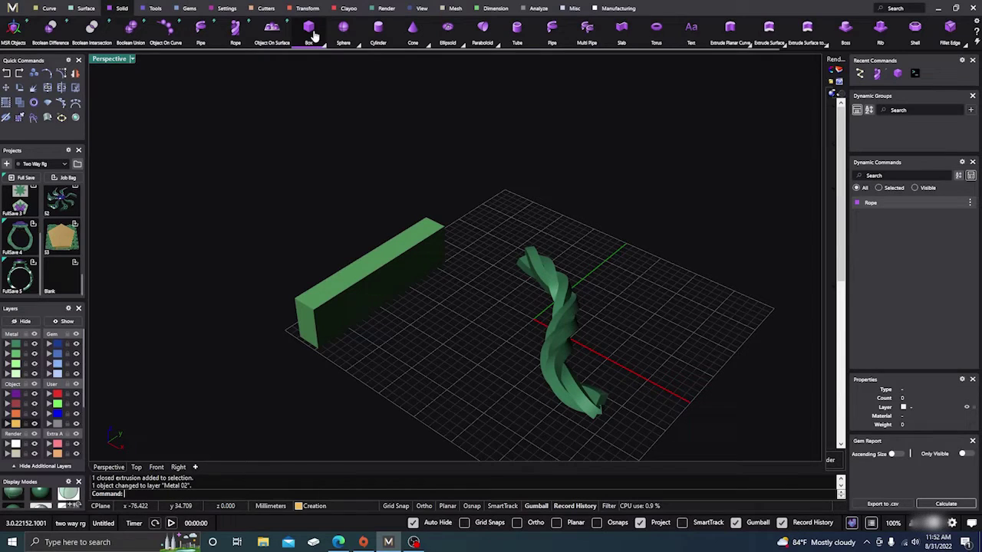
{"action": "mouse_move", "coordinate": [368, 39]}
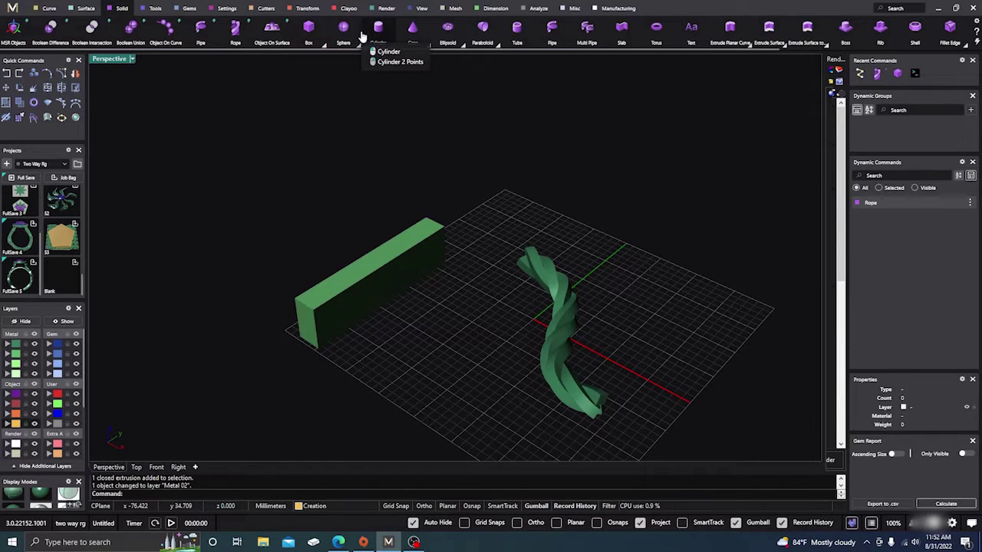
{"action": "left_click", "coordinate": [346, 36]}
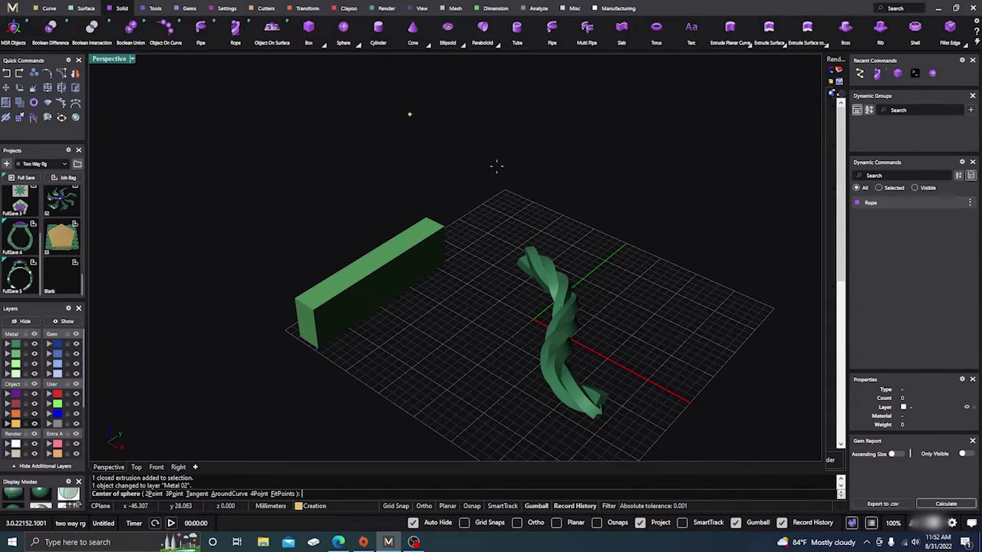
{"action": "left_click", "coordinate": [596, 156]}
{"action": "left_click", "coordinate": [634, 208]}
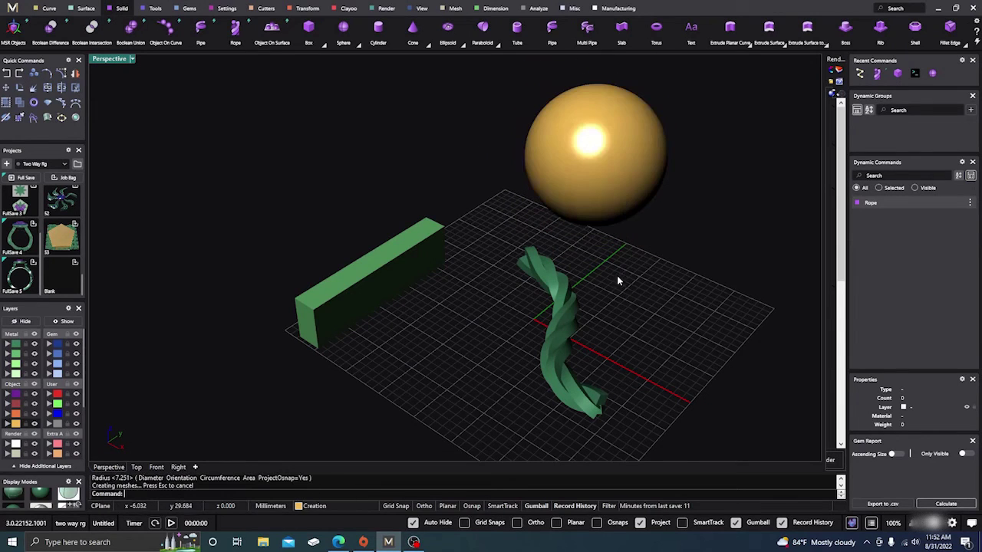
- Start the Taper command with the green box as the object to deform
{"action": "scroll", "coordinate": [399, 338], "scroll_direction": "down", "scroll_amount": 3}
{"action": "right_click_drag", "start_coordinate": [398, 340], "coordinate": [439, 317]}
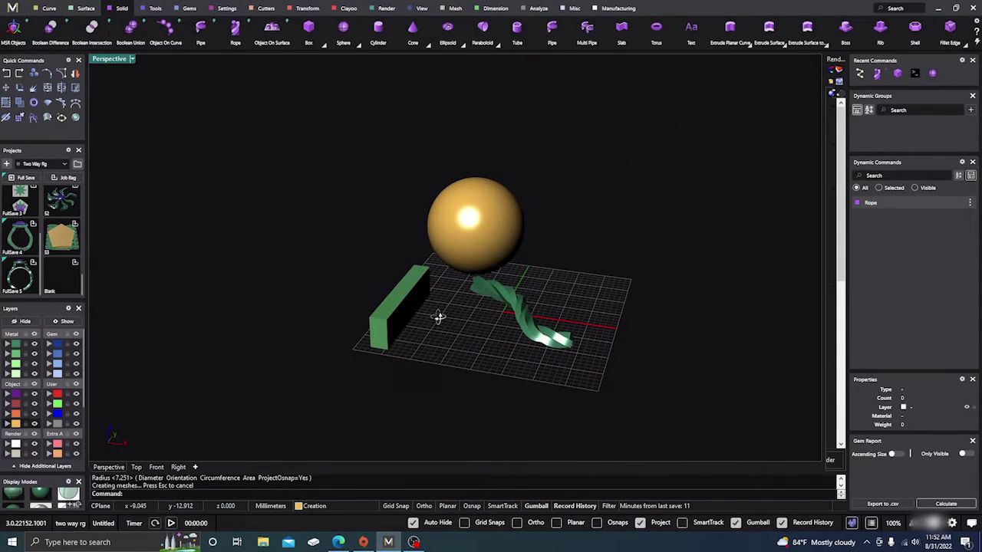
{"action": "right_click_drag", "start_coordinate": [297, 210], "coordinate": [315, 222]}
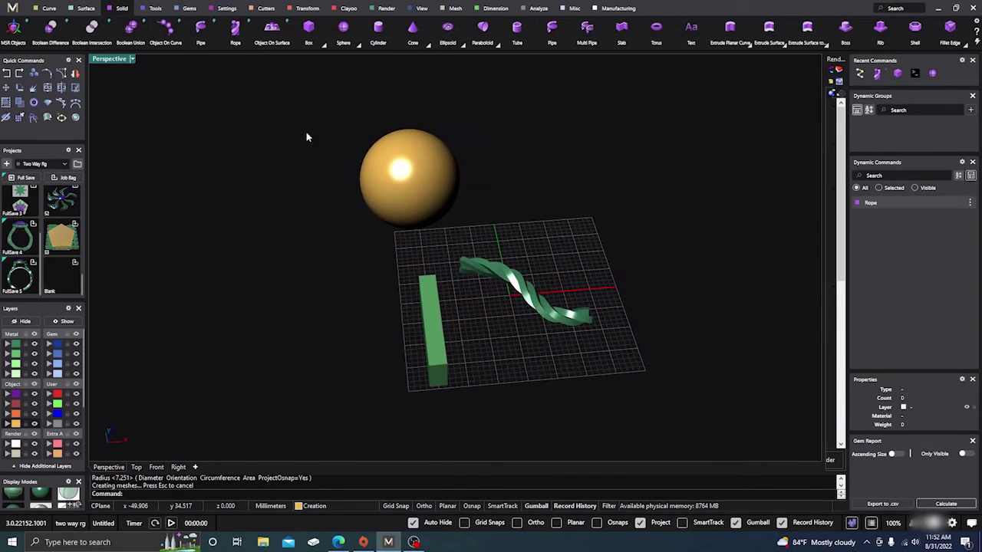
{"action": "left_click", "coordinate": [306, 9]}
{"action": "left_click", "coordinate": [291, 31]}
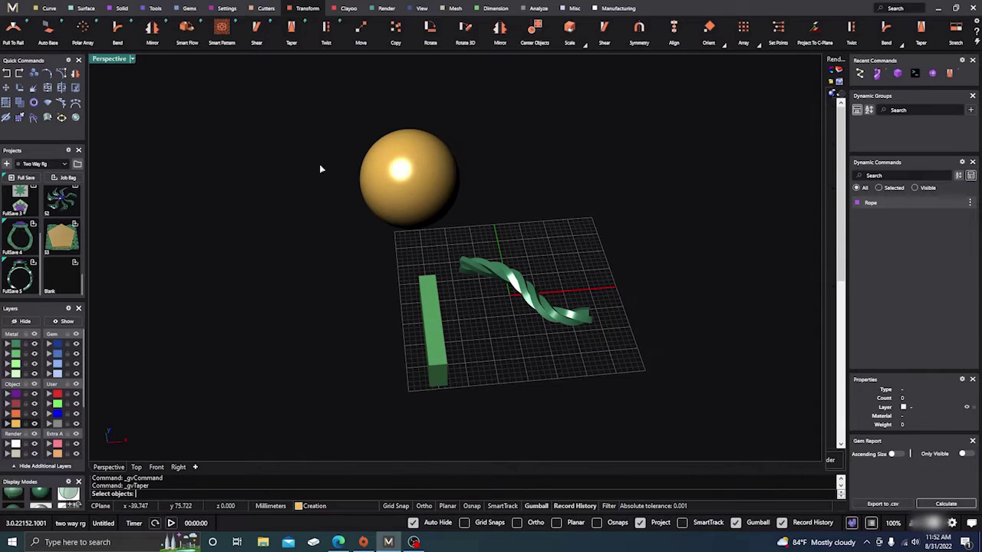
{"action": "right_click_drag", "start_coordinate": [319, 164], "coordinate": [405, 313]}
{"action": "left_click", "coordinate": [461, 326]}
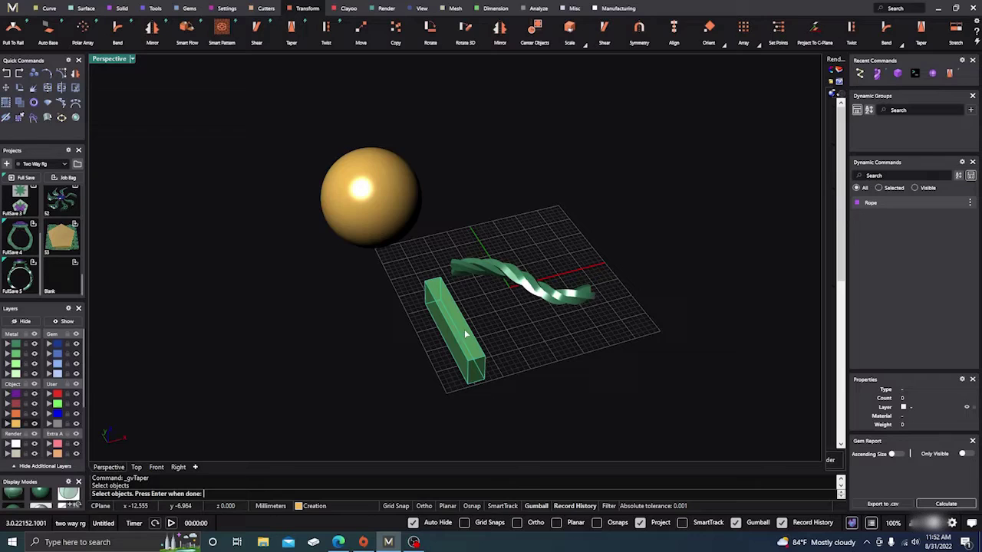
{"action": "right_click_drag", "start_coordinate": [506, 357], "coordinate": [560, 355]}
{"action": "key", "text": "Return"}
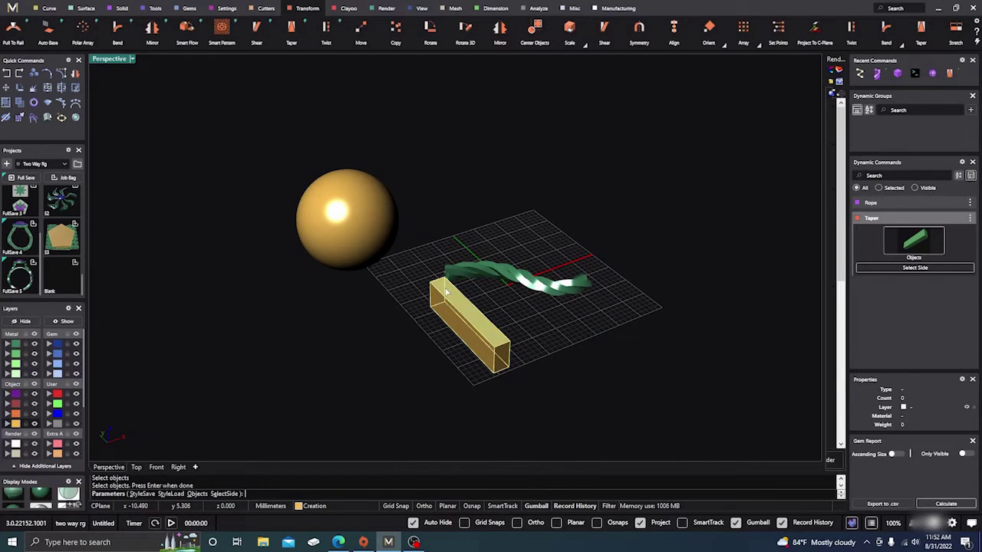
{"action": "scroll", "coordinate": [449, 303], "scroll_direction": "up", "scroll_amount": 3}
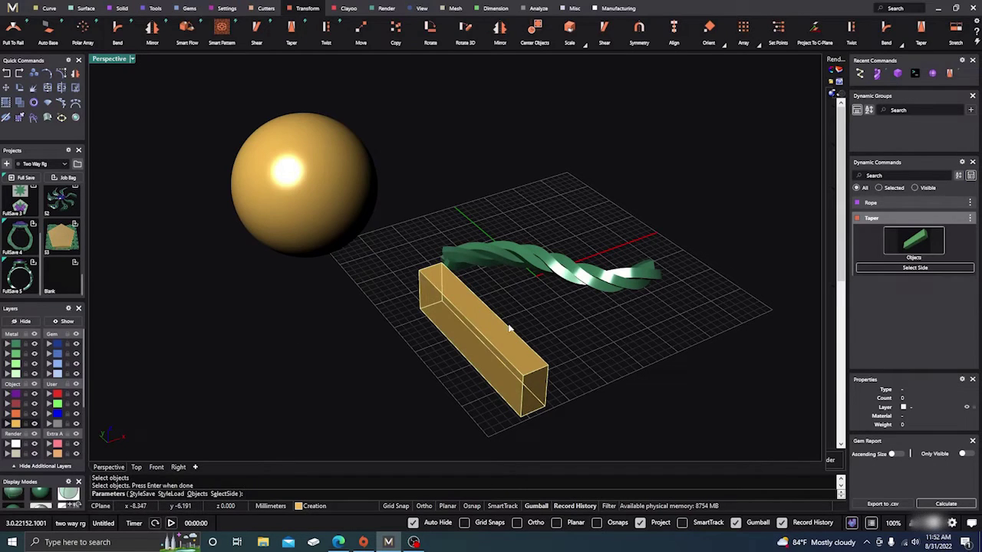
{"action": "scroll", "coordinate": [402, 267], "scroll_direction": "down", "scroll_amount": 3}
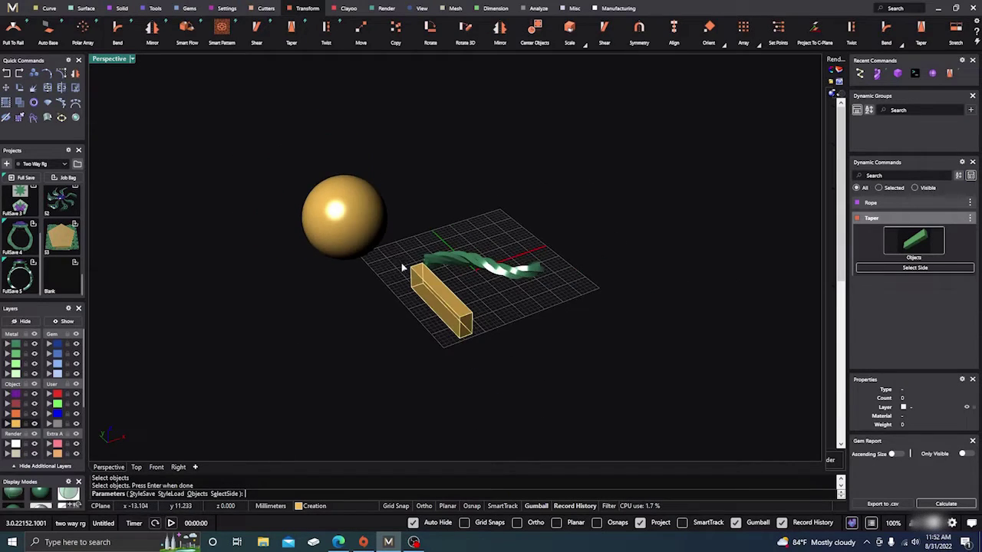
{"action": "right_click_drag", "start_coordinate": [402, 368], "coordinate": [436, 296]}
{"action": "scroll", "coordinate": [435, 291], "scroll_direction": "up", "scroll_amount": 6}
{"action": "left_click", "coordinate": [430, 288]}
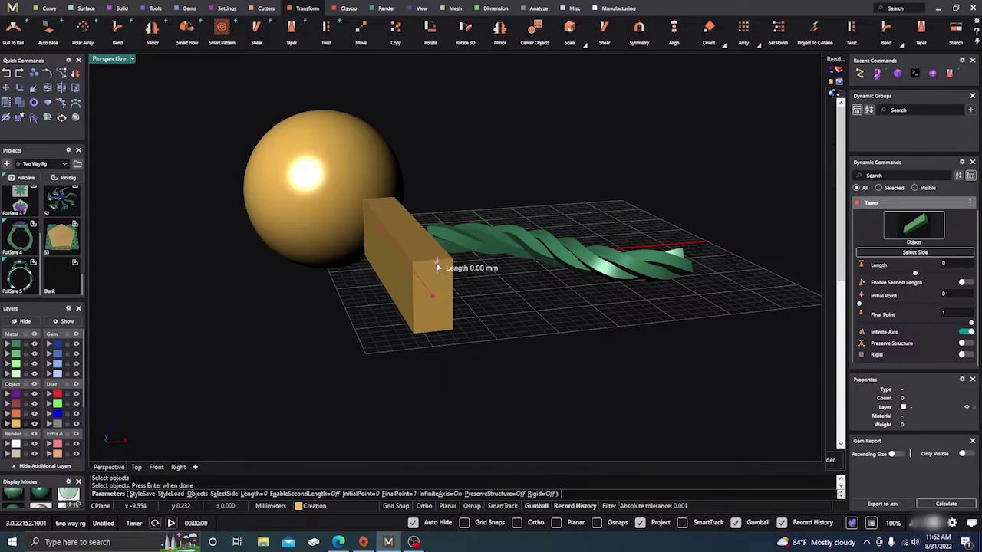
{"action": "mouse_move", "coordinate": [437, 266]}
{"action": "left_mouse_down"}
{"action": "mouse_move", "coordinate": [437, 285]}
{"action": "mouse_move", "coordinate": [439, 234]}
{"action": "mouse_move", "coordinate": [437, 266]}
{"action": "left_mouse_up"}
{"action": "right_click_drag", "start_coordinate": [397, 369], "coordinate": [472, 367]}
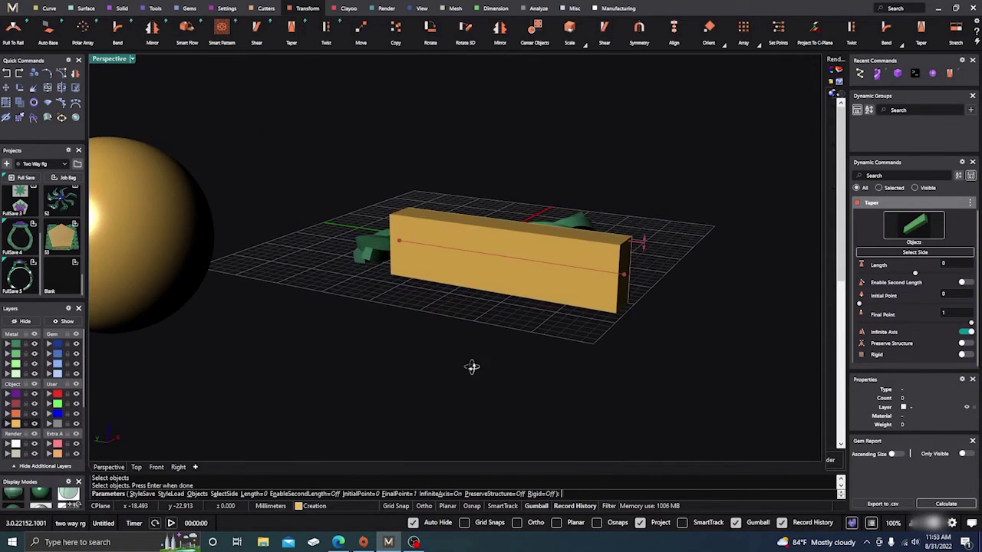
- Taper the box across its thickness from its long side face with a length of -3.2, and apply it
{"action": "left_click", "coordinate": [890, 256]}
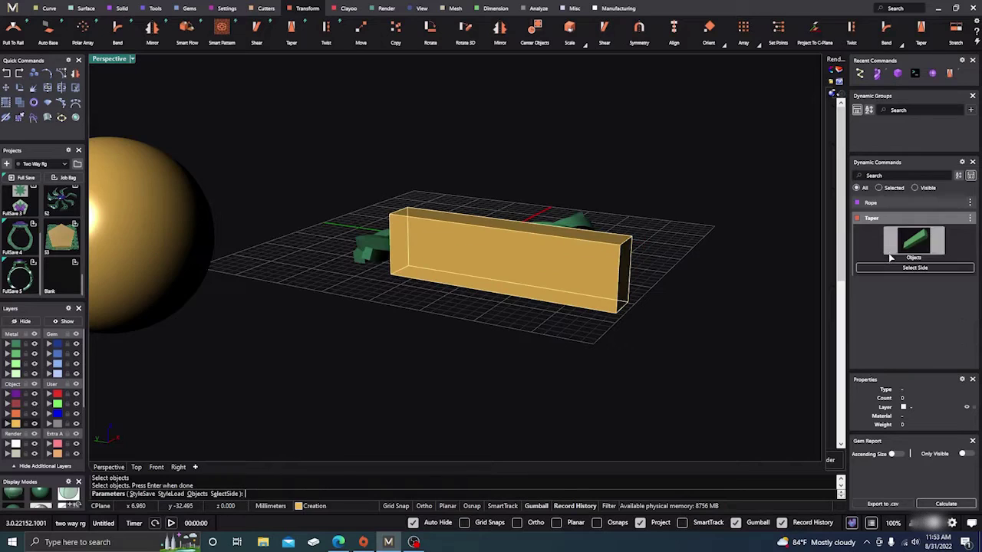
{"action": "left_click", "coordinate": [556, 278]}
{"action": "right_click_drag", "start_coordinate": [538, 336], "coordinate": [528, 354]}
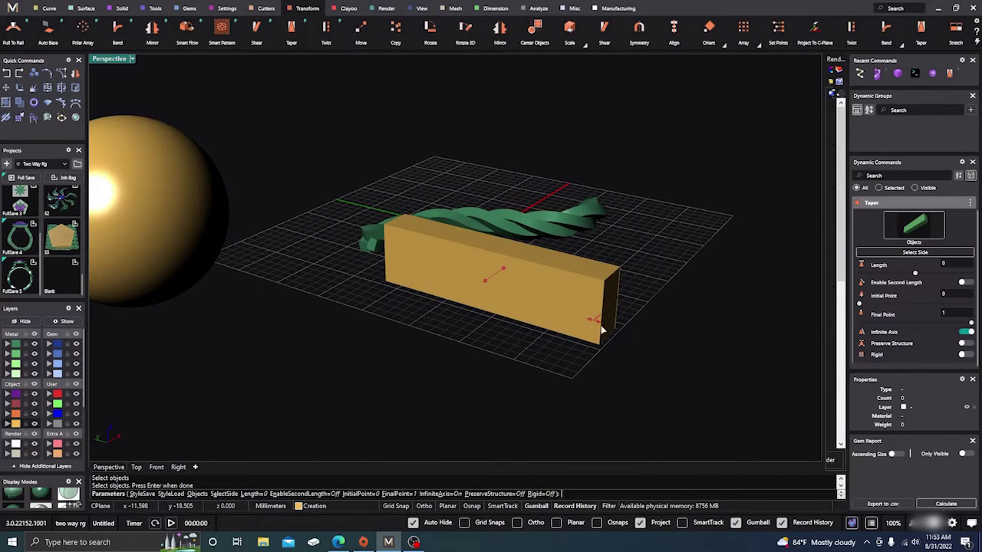
{"action": "left_click_drag", "start_coordinate": [601, 328], "coordinate": [554, 310]}
{"action": "right_click_drag", "start_coordinate": [554, 310], "coordinate": [465, 374]}
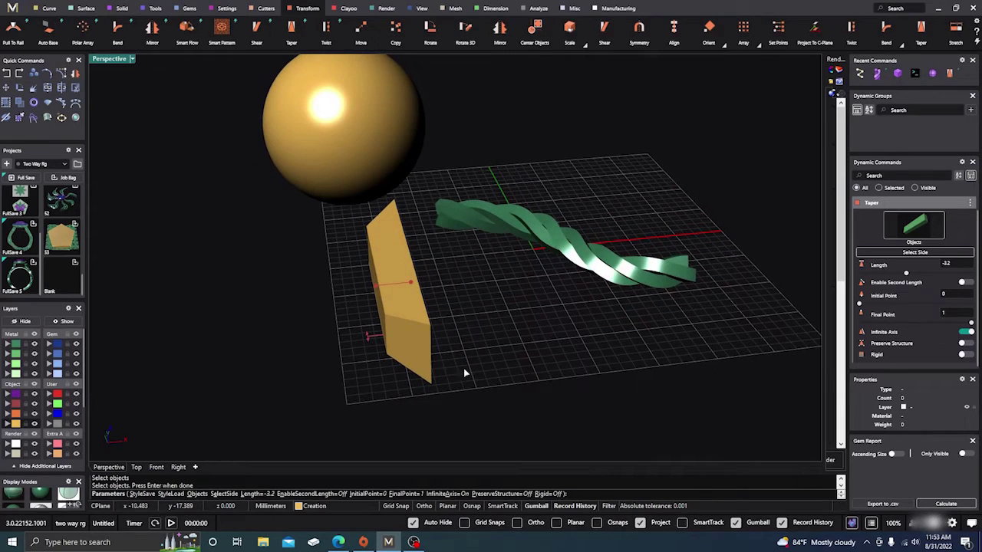
{"action": "key", "text": "Return"}
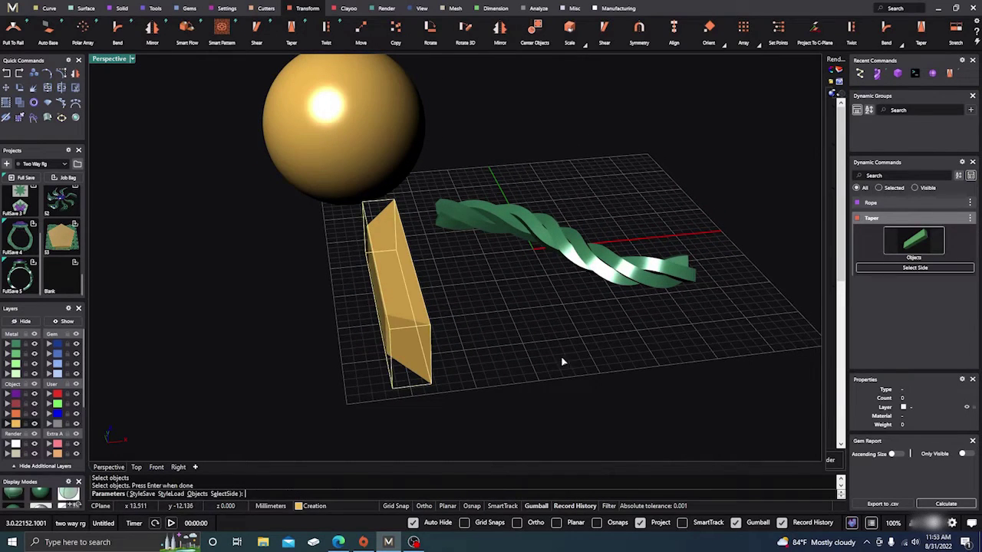
- Taper the box along its long axis toward one end with a length of -1.7
{"action": "right_click_drag", "start_coordinate": [563, 360], "coordinate": [477, 371]}
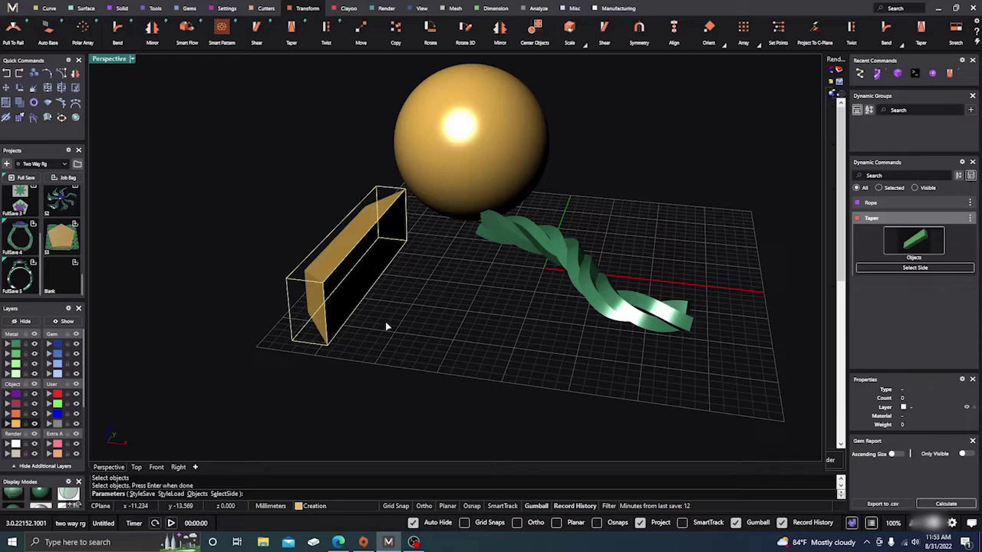
{"action": "right_click_drag", "start_coordinate": [347, 306], "coordinate": [518, 343]}
{"action": "left_click", "coordinate": [475, 268]}
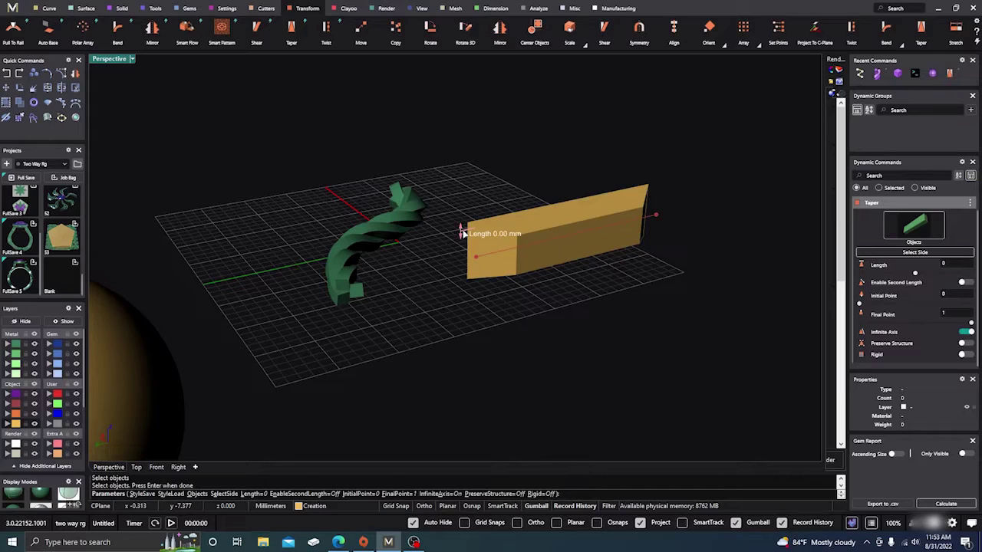
{"action": "left_click_drag", "start_coordinate": [461, 234], "coordinate": [461, 248]}
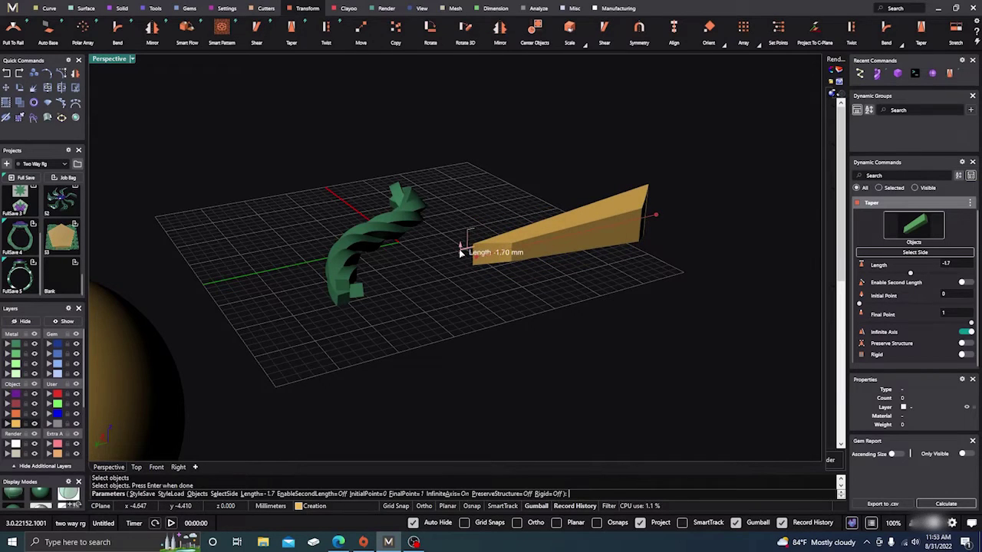
{"action": "right_click_drag", "start_coordinate": [460, 248], "coordinate": [483, 364]}
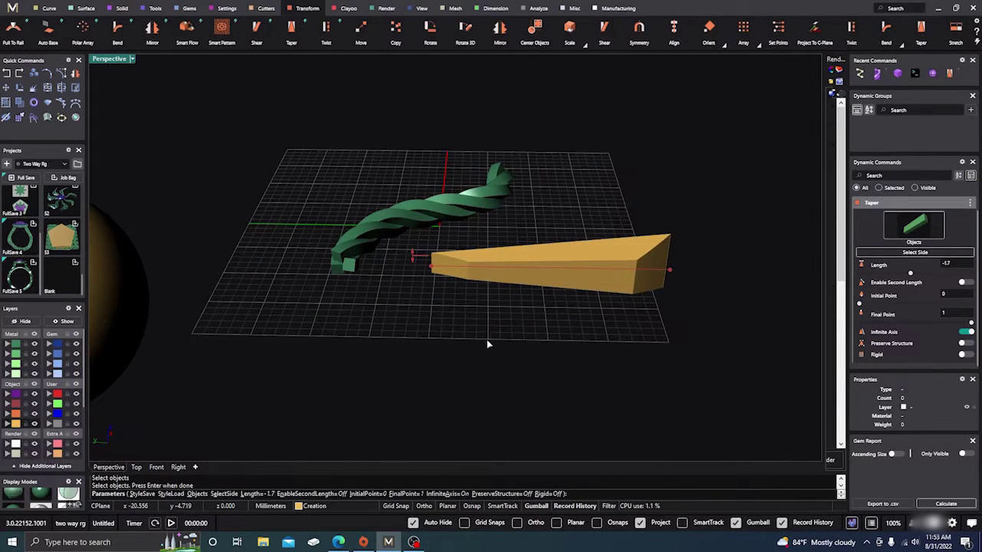
- Move the lengthwise taper's initial point to 0.5 and change the taper length to -0.4
{"action": "scroll", "coordinate": [603, 269], "scroll_direction": "up", "scroll_amount": 3}
{"action": "scroll", "coordinate": [610, 262], "scroll_direction": "down", "scroll_amount": 1}
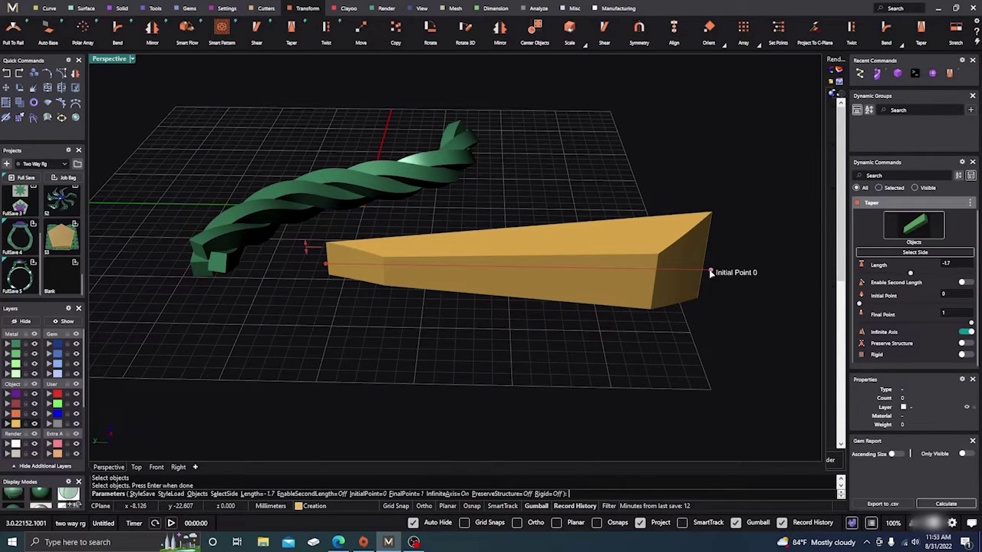
{"action": "left_click_drag", "start_coordinate": [712, 273], "coordinate": [505, 267]}
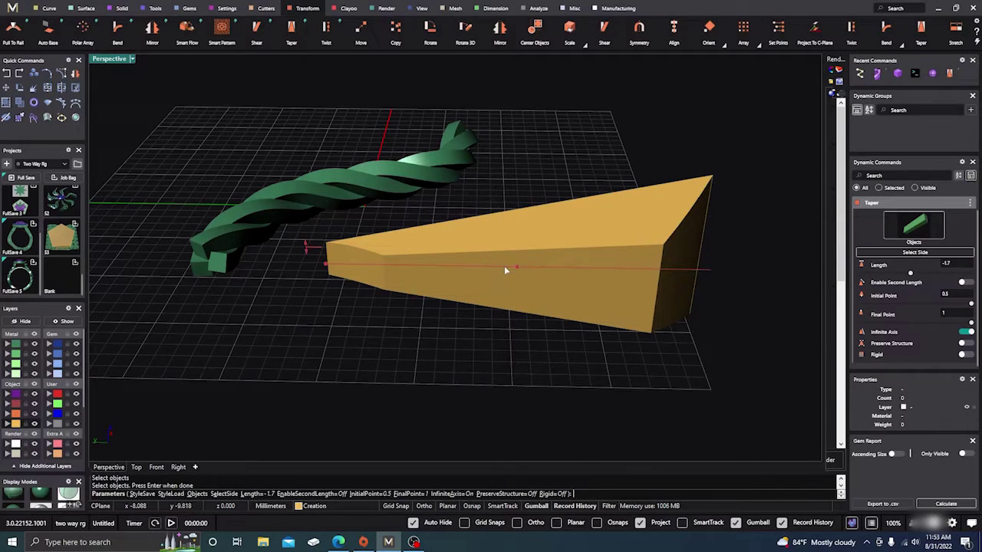
{"action": "left_click_drag", "start_coordinate": [304, 250], "coordinate": [319, 227]}
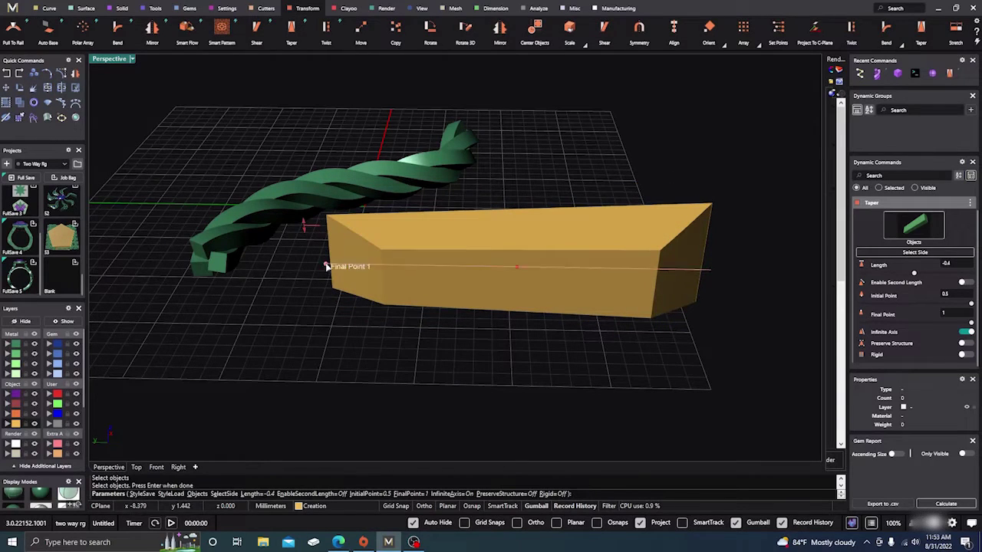
- Move the box's lengthwise taper final point to 0.7, set its length to 0.2, and apply the taper
{"action": "left_click_drag", "start_coordinate": [341, 268], "coordinate": [402, 273]}
{"action": "mouse_move", "coordinate": [307, 230]}
{"action": "left_mouse_down"}
{"action": "mouse_move", "coordinate": [309, 205]}
{"action": "mouse_move", "coordinate": [310, 217]}
{"action": "left_mouse_up"}
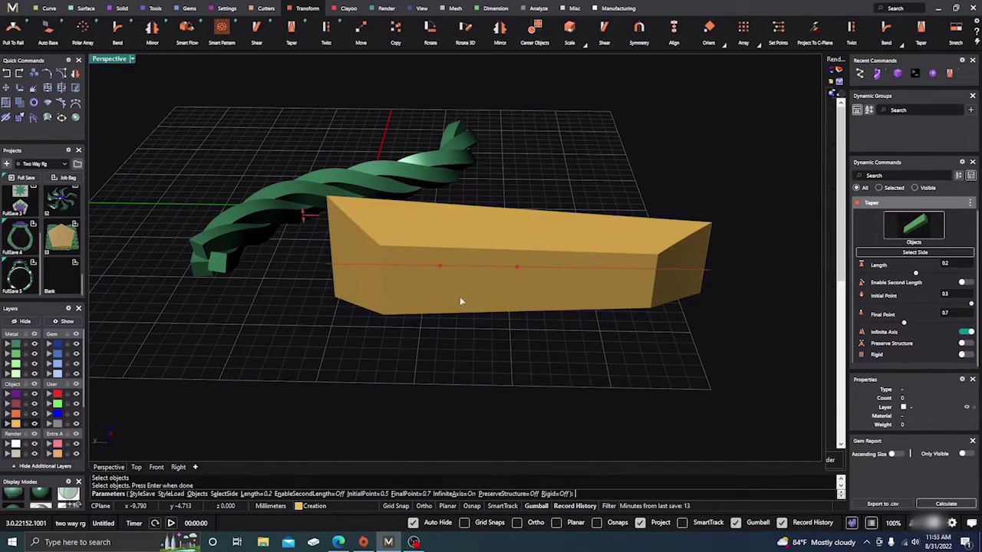
{"action": "scroll", "coordinate": [460, 296], "scroll_direction": "down", "scroll_amount": 3}
{"action": "right_click_drag", "start_coordinate": [575, 346], "coordinate": [537, 325]}
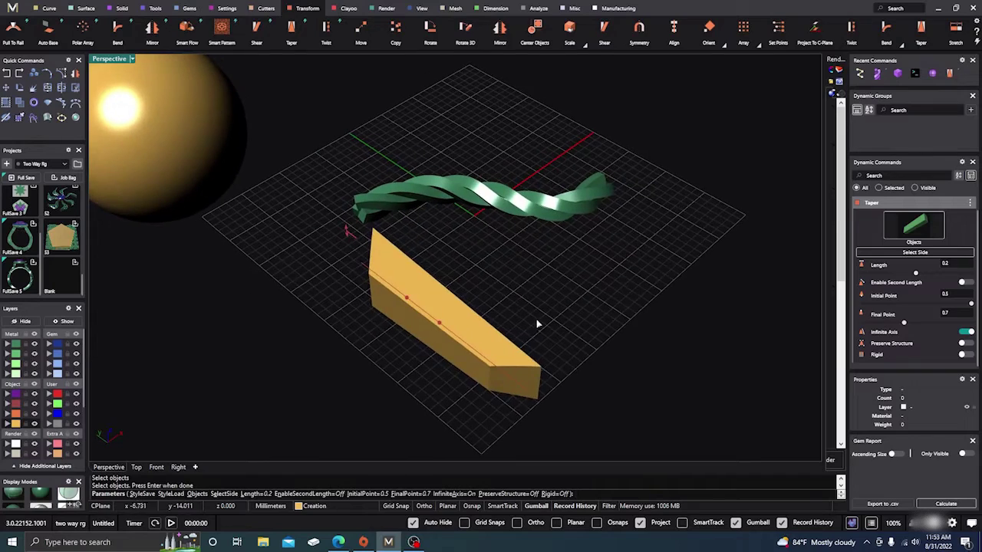
{"action": "key", "text": "Return"}
- Examine the tapered copy against the original green box from several angles
{"action": "right_click_drag", "start_coordinate": [588, 342], "coordinate": [485, 334]}
{"action": "scroll", "coordinate": [375, 230], "scroll_direction": "up", "scroll_amount": 5}
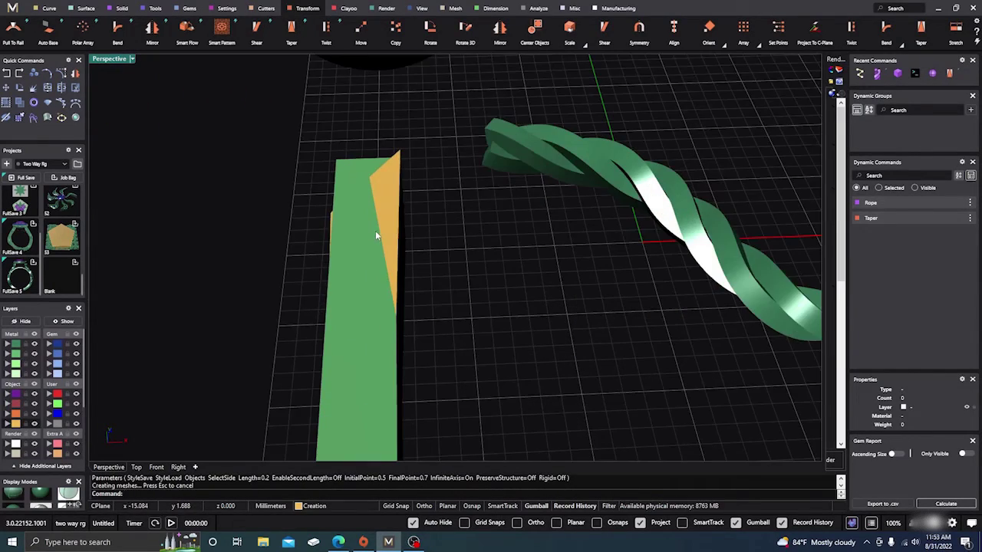
{"action": "scroll", "coordinate": [376, 230], "scroll_direction": "down", "scroll_amount": 3}
{"action": "right_click_drag", "start_coordinate": [462, 303], "coordinate": [565, 199]}
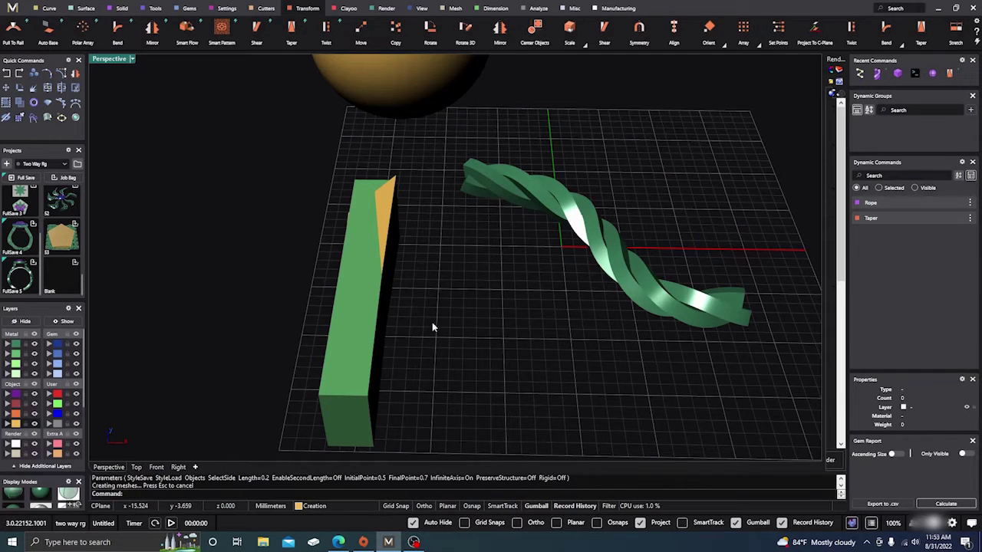
{"action": "right_click_drag", "start_coordinate": [433, 324], "coordinate": [400, 221]}
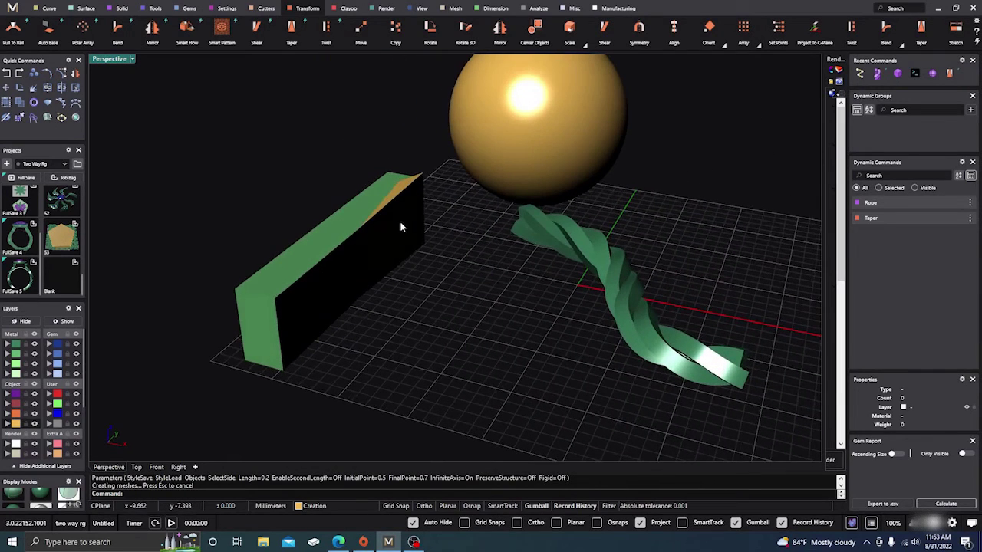
{"action": "left_click", "coordinate": [326, 244]}
{"action": "left_click", "coordinate": [437, 308]}
{"action": "right_click_drag", "start_coordinate": [438, 309], "coordinate": [599, 250]}
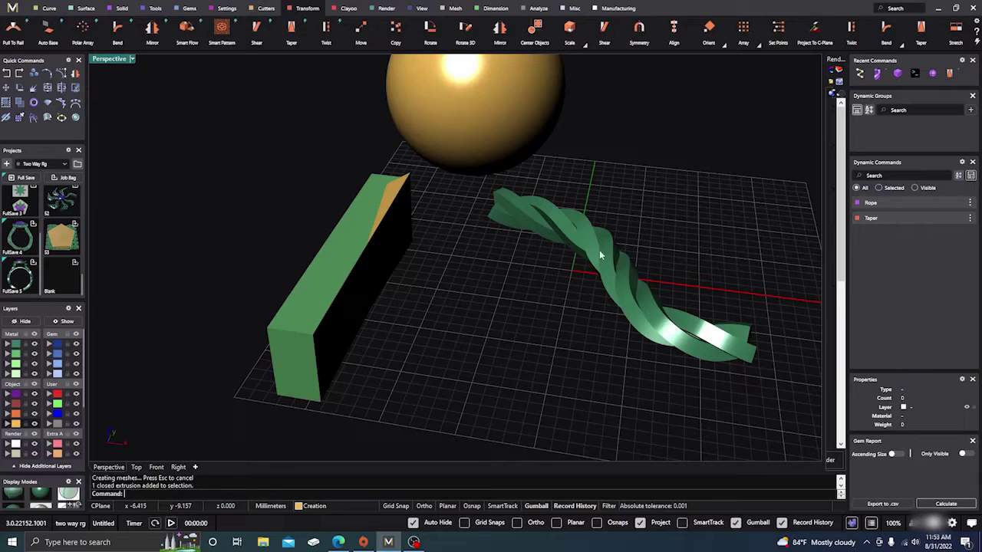
- Start a Taper on the twisted rope and choose the bounding-box side that tapers it along the X axis
{"action": "left_click", "coordinate": [600, 250]}
{"action": "right_click_drag", "start_coordinate": [522, 373], "coordinate": [517, 356]}
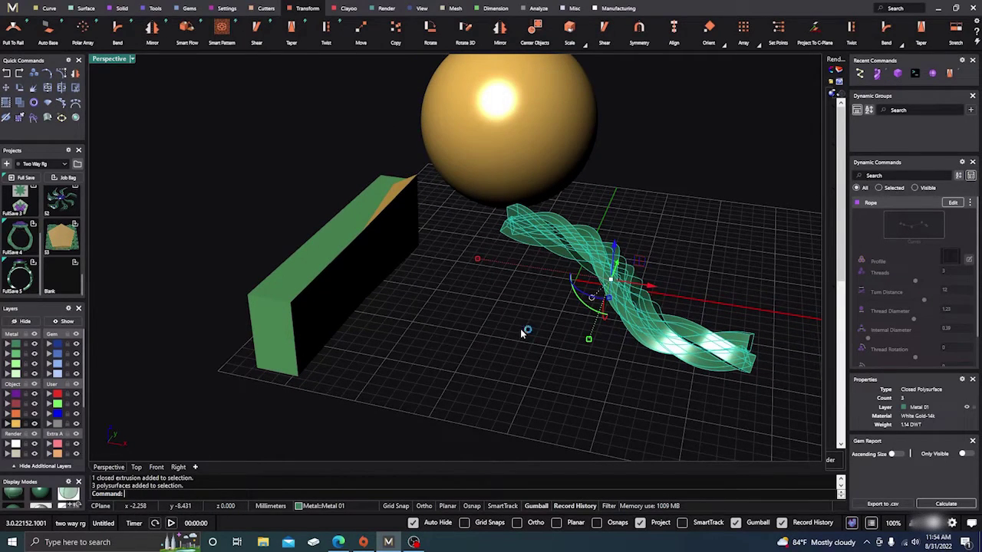
{"action": "right_click", "coordinate": [521, 330]}
{"action": "right_click_drag", "start_coordinate": [573, 371], "coordinate": [516, 363]}
{"action": "left_click", "coordinate": [532, 366]}
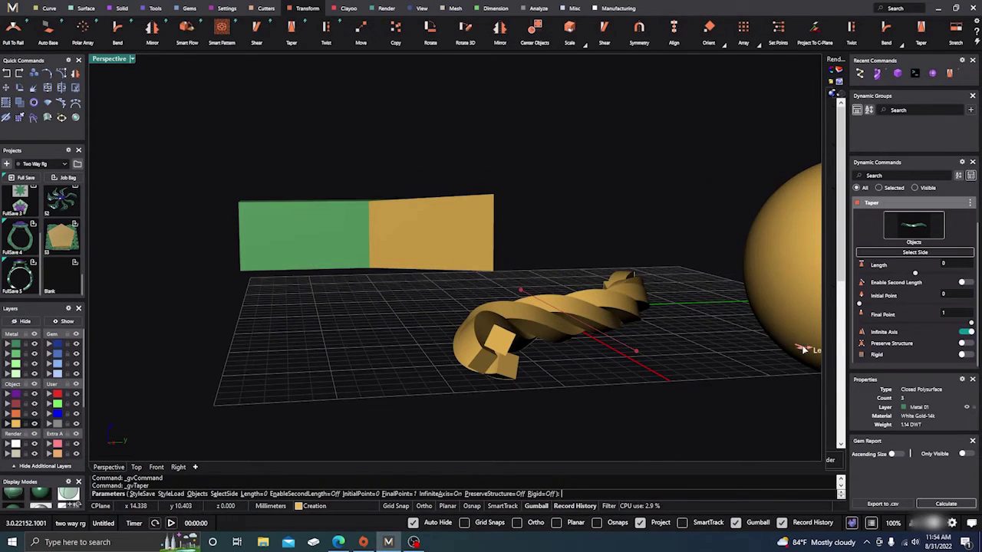
- Set the rope's X-axis taper length to -4.9 and its initial point to 0.4
{"action": "left_click_drag", "start_coordinate": [801, 349], "coordinate": [722, 374]}
{"action": "right_click_drag", "start_coordinate": [510, 397], "coordinate": [582, 397]}
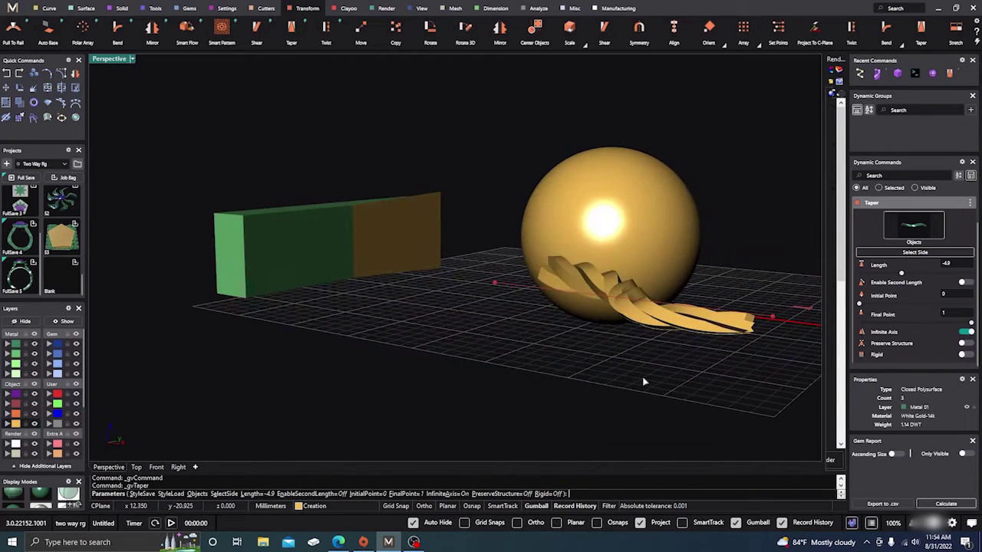
{"action": "right_click_drag", "start_coordinate": [596, 351], "coordinate": [591, 373]}
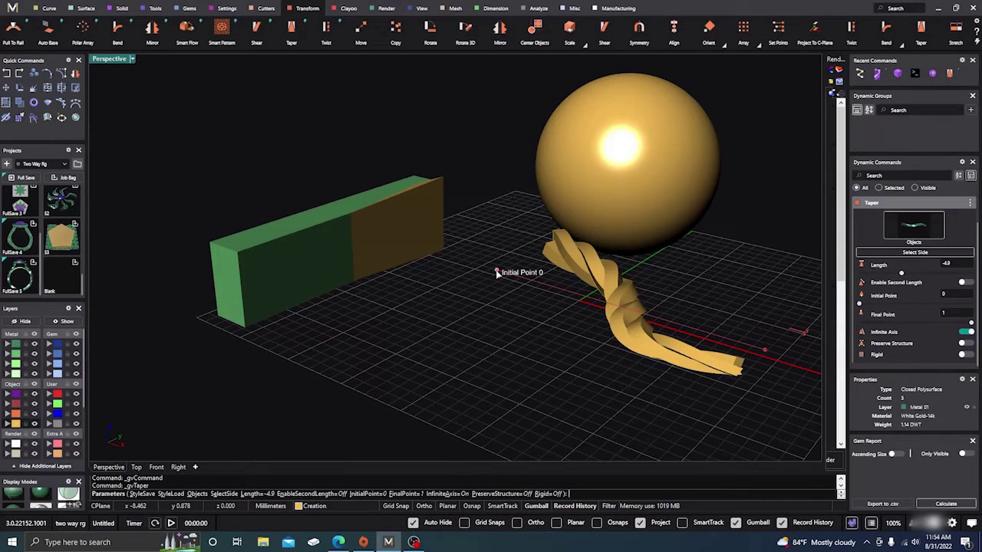
{"action": "left_click_drag", "start_coordinate": [497, 272], "coordinate": [592, 300]}
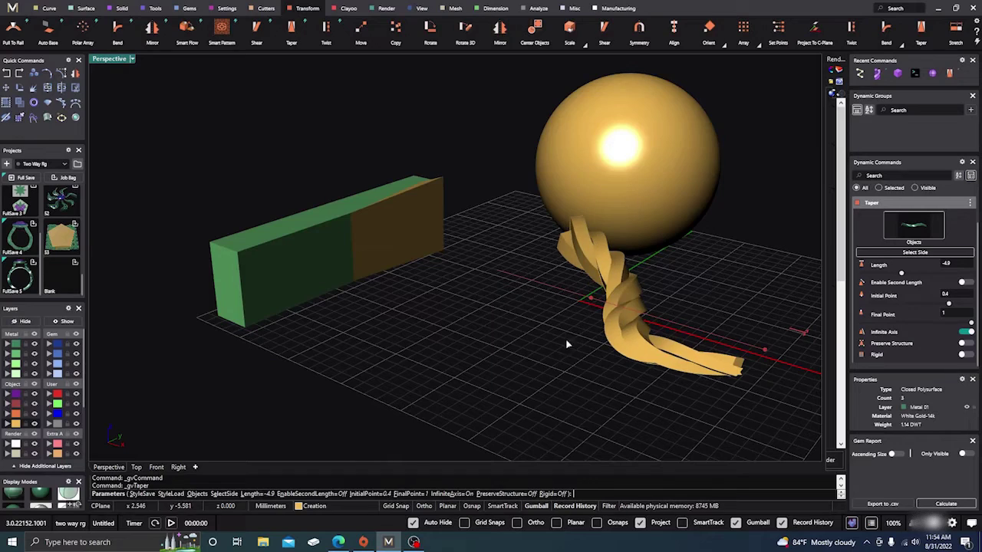
{"action": "right_click_drag", "start_coordinate": [566, 340], "coordinate": [502, 313]}
{"action": "scroll", "coordinate": [502, 313], "scroll_direction": "down", "scroll_amount": 6}
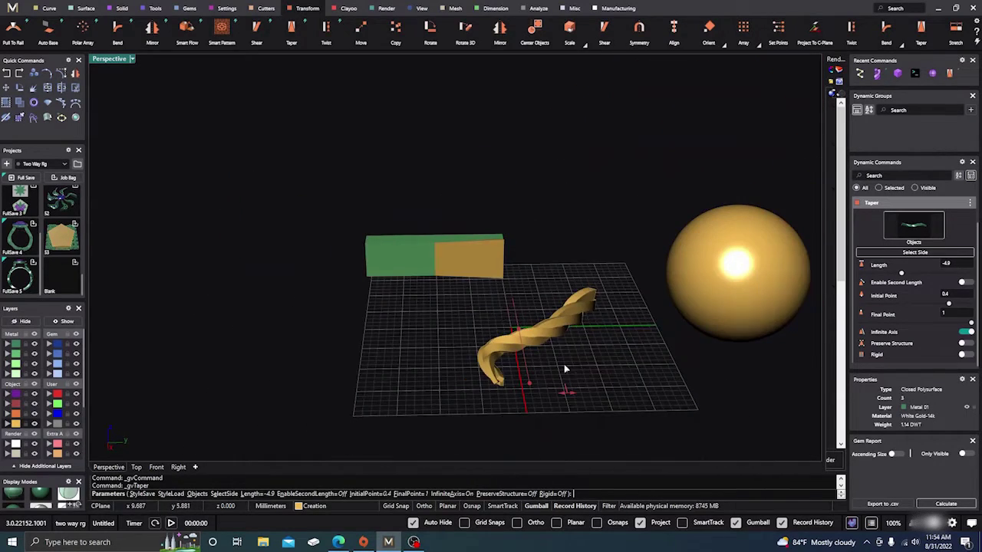
{"action": "right_click_drag", "start_coordinate": [565, 370], "coordinate": [516, 365]}
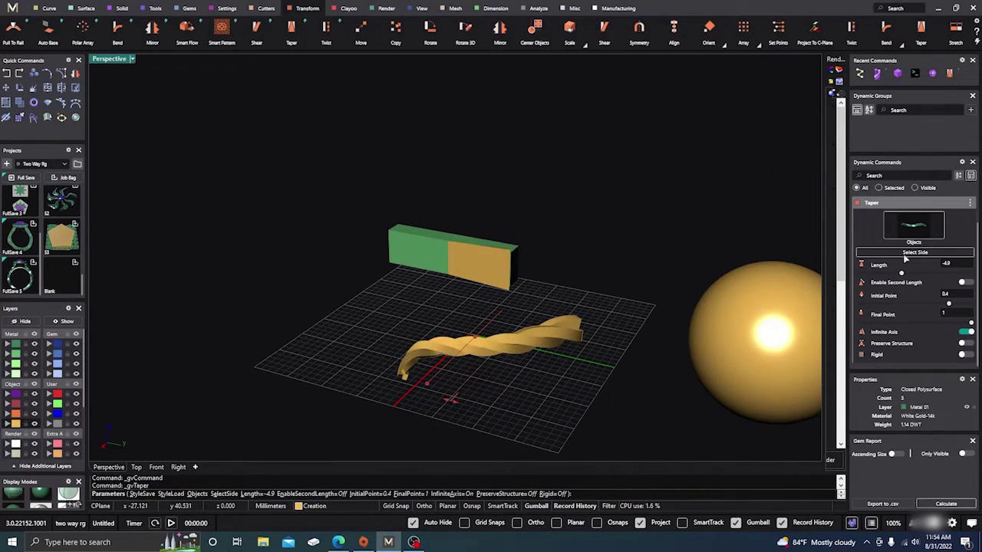
- Add a taper from a second side of the rope, along the Y axis, with a length of 2.4
{"action": "left_click", "coordinate": [907, 254]}
{"action": "mouse_move", "coordinate": [460, 384]}
{"action": "right_mouse_down"}
{"action": "mouse_move", "coordinate": [511, 407]}
{"action": "mouse_move", "coordinate": [476, 373]}
{"action": "right_mouse_up"}
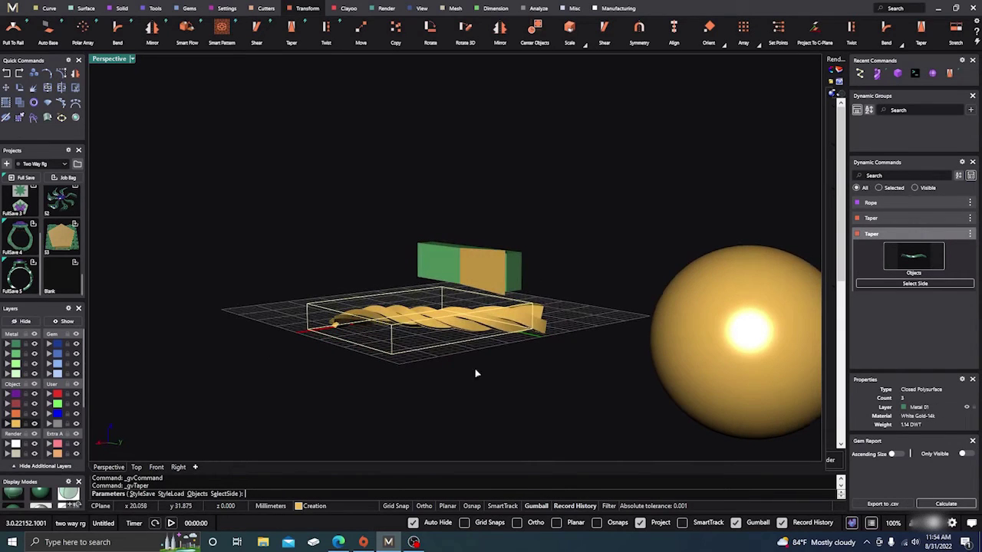
{"action": "left_click", "coordinate": [463, 331]}
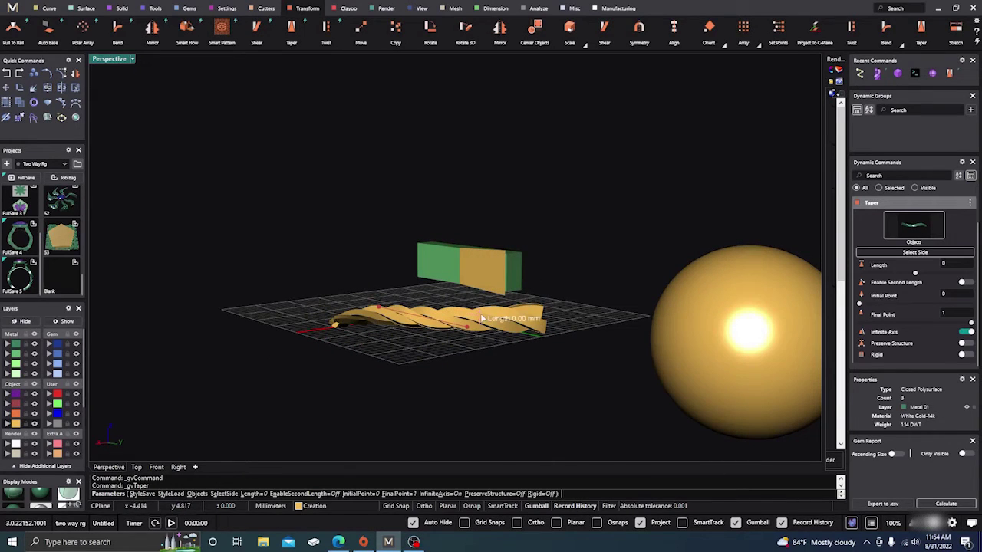
{"action": "left_click_drag", "start_coordinate": [481, 316], "coordinate": [482, 293]}
{"action": "right_click_drag", "start_coordinate": [457, 363], "coordinate": [574, 395]}
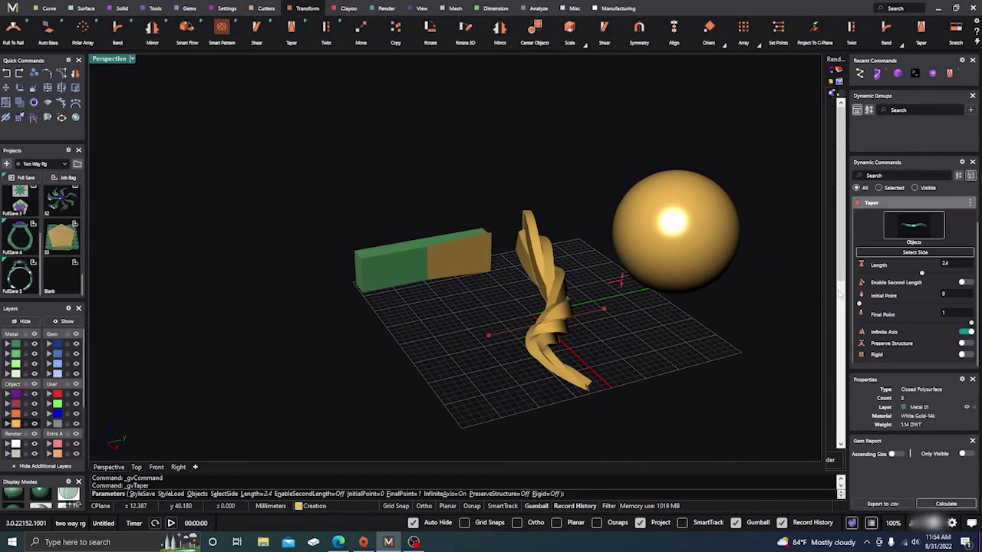
- Return to the rope's X-axis taper side, set its length to 0.2, and apply the taper
{"action": "left_click", "coordinate": [862, 254]}
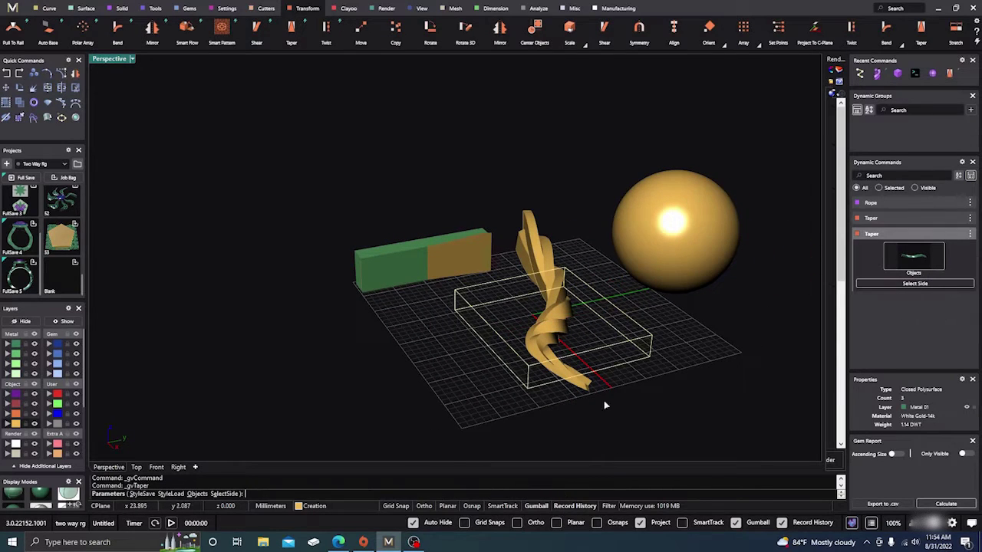
{"action": "left_click", "coordinate": [572, 379]}
{"action": "right_click_drag", "start_coordinate": [592, 408], "coordinate": [603, 377]}
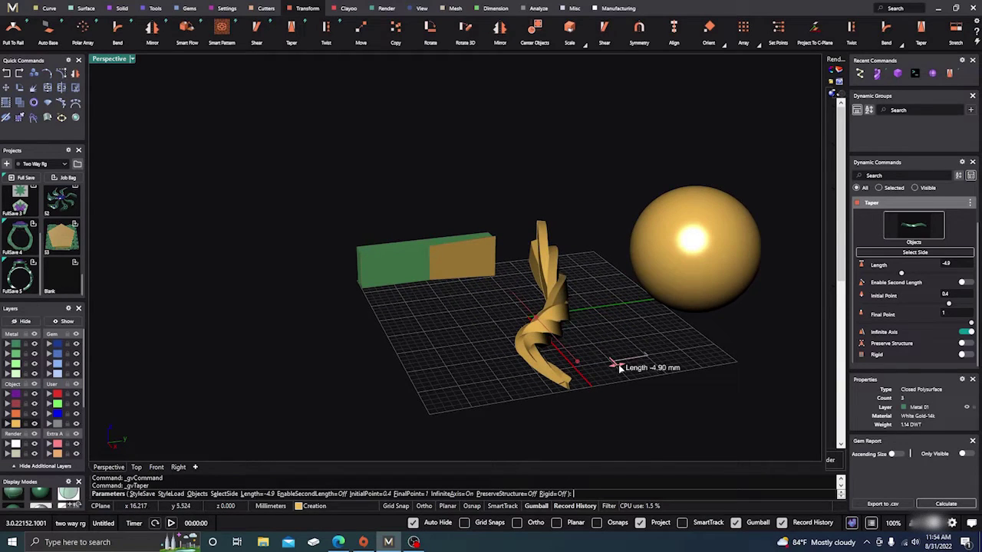
{"action": "left_click_drag", "start_coordinate": [603, 373], "coordinate": [652, 361]}
{"action": "right_click_drag", "start_coordinate": [626, 384], "coordinate": [669, 395]}
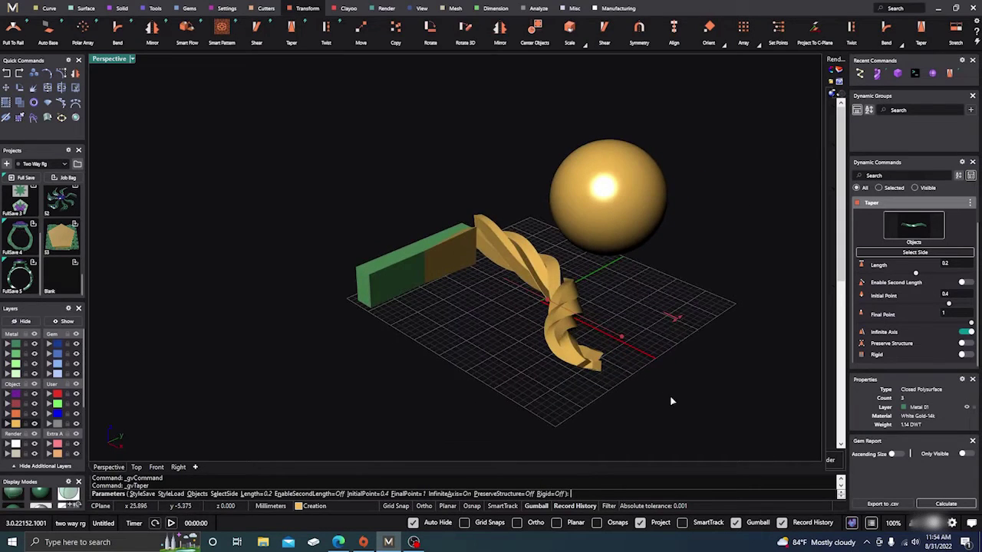
{"action": "right_click", "coordinate": [656, 394]}
{"action": "right_click_drag", "start_coordinate": [475, 385], "coordinate": [481, 399]}
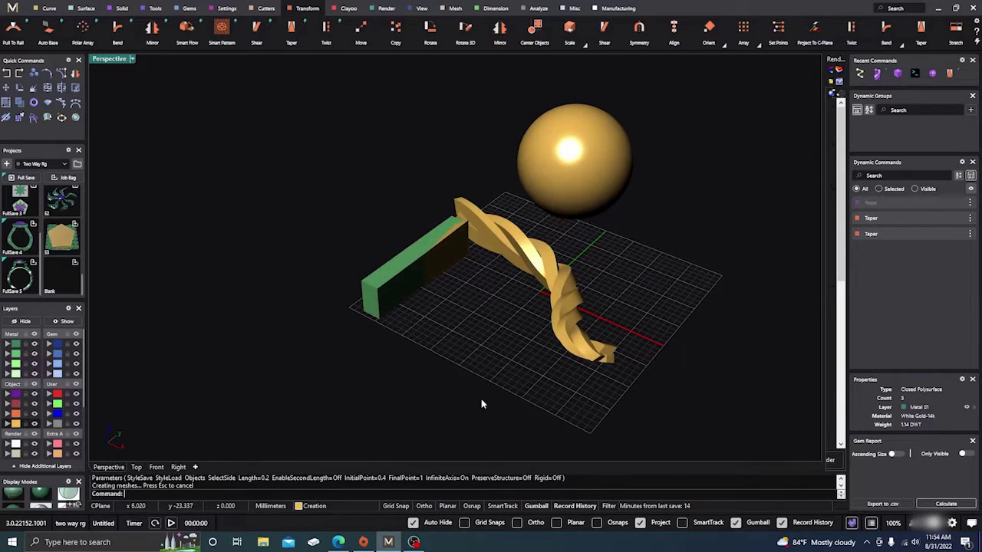
- Start a Taper on the sphere and taper it toward one side along the X axis with a length of -5.7
{"action": "left_click", "coordinate": [580, 154]}
{"action": "right_click", "coordinate": [695, 260]}
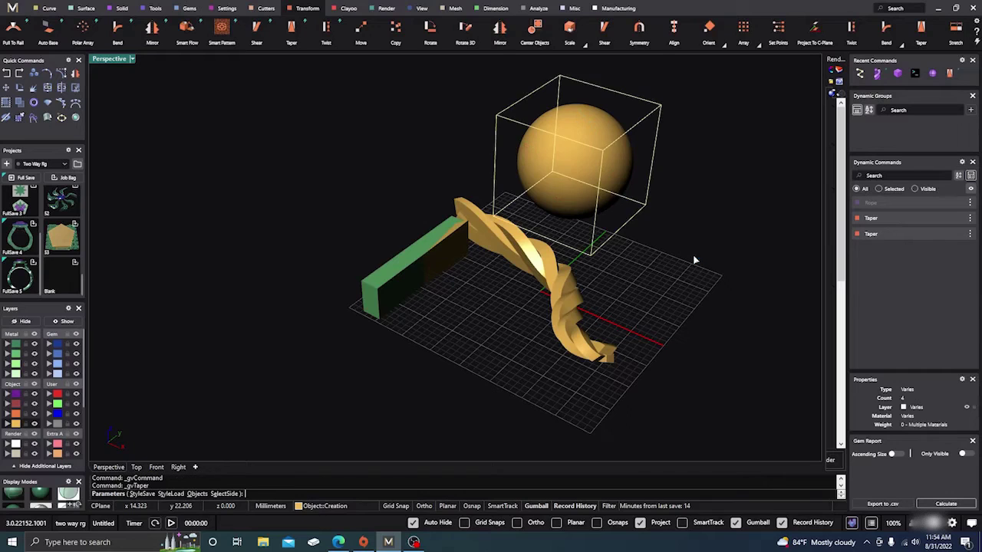
{"action": "scroll", "coordinate": [657, 321], "scroll_direction": "down", "scroll_amount": 3}
{"action": "right_click_drag", "start_coordinate": [337, 365], "coordinate": [301, 264]}
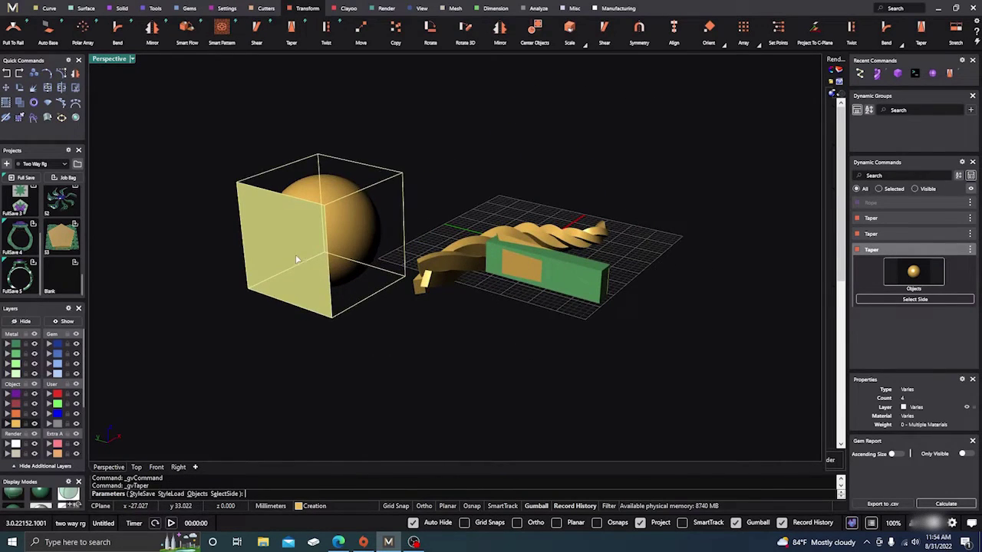
{"action": "left_click", "coordinate": [295, 255]}
{"action": "left_click_drag", "start_coordinate": [313, 270], "coordinate": [290, 258]}
{"action": "right_click_drag", "start_coordinate": [323, 307], "coordinate": [369, 299]}
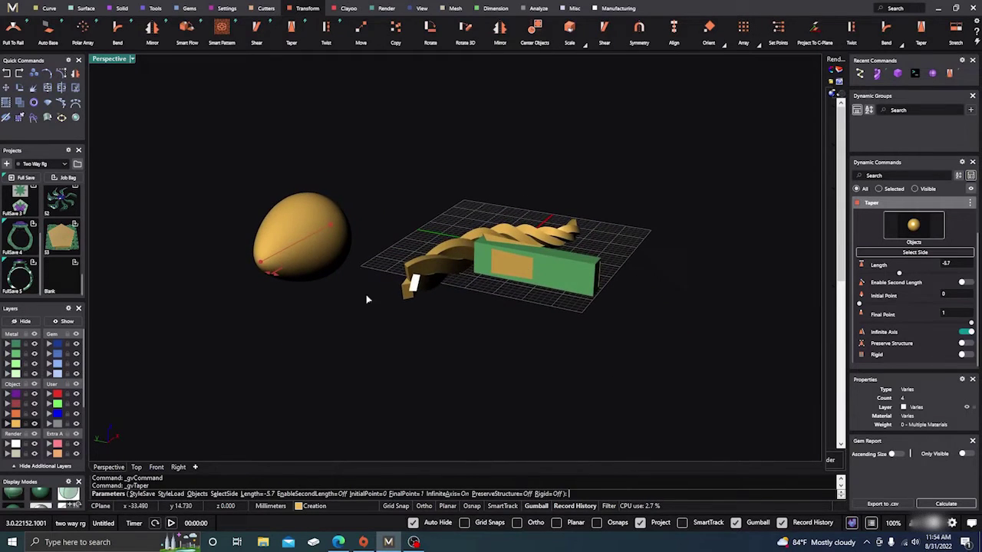
- Choose a second side of the sphere and taper it along the Y axis with a length of 4.5
{"action": "left_click", "coordinate": [880, 254]}
{"action": "right_click_drag", "start_coordinate": [548, 390], "coordinate": [616, 316]}
{"action": "left_click", "coordinate": [627, 270]}
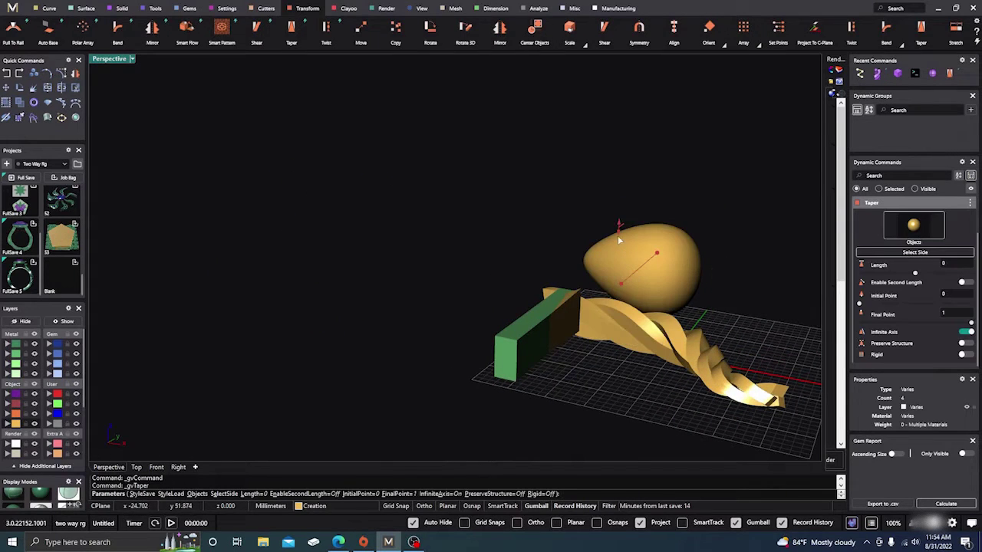
{"action": "left_click_drag", "start_coordinate": [621, 224], "coordinate": [621, 183]}
{"action": "right_click_drag", "start_coordinate": [416, 264], "coordinate": [528, 314]}
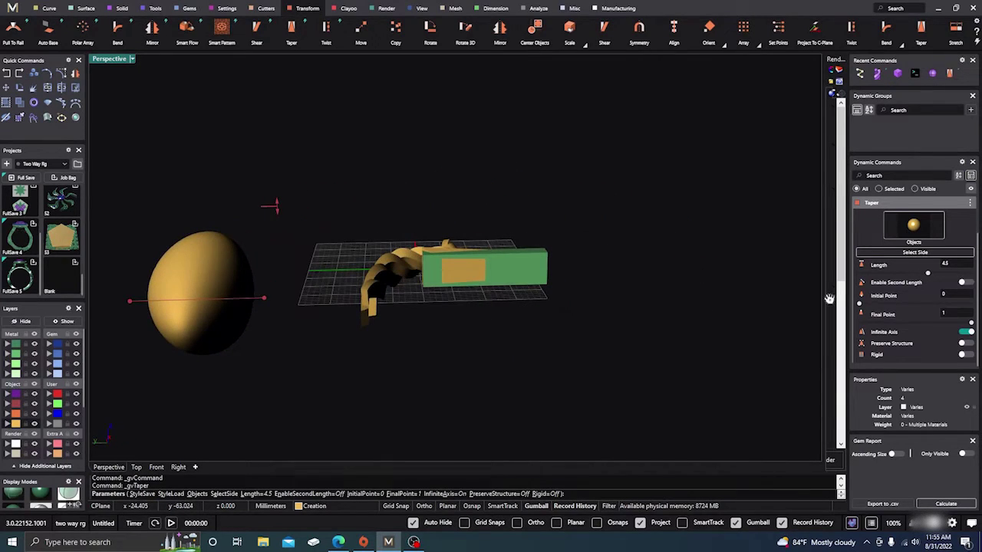
- Return to the sphere's X-axis taper side and set its length to -9.4 for a pointed teardrop
{"action": "left_click", "coordinate": [902, 253]}
{"action": "scroll", "coordinate": [619, 370], "scroll_direction": "down", "scroll_amount": 3}
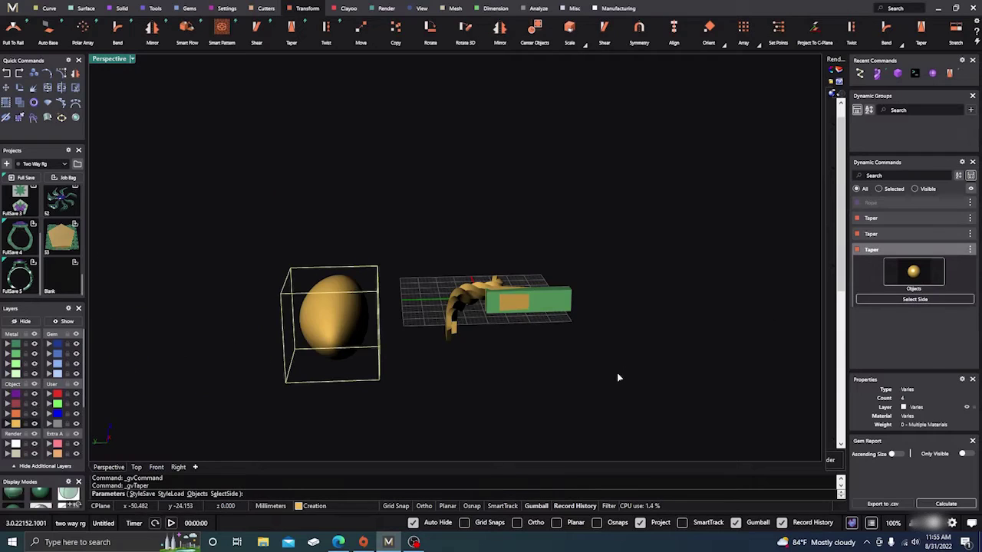
{"action": "left_click", "coordinate": [338, 353]}
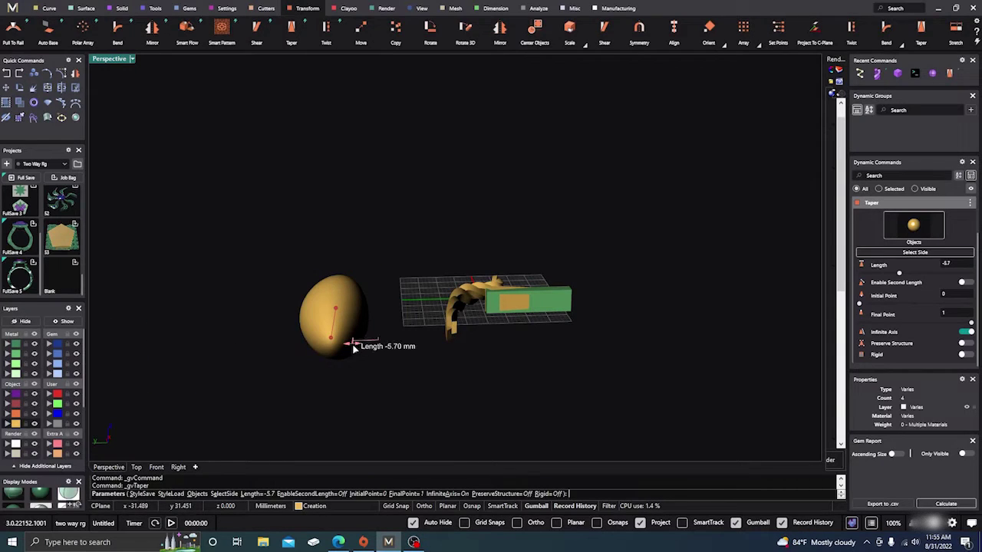
{"action": "left_click_drag", "start_coordinate": [352, 344], "coordinate": [336, 345]}
- Examine the teardrop shape of the tapered sphere from several angles and distances
{"action": "right_click_drag", "start_coordinate": [381, 363], "coordinate": [341, 407]}
{"action": "scroll", "coordinate": [463, 280], "scroll_direction": "up", "scroll_amount": 2}
{"action": "scroll", "coordinate": [462, 280], "scroll_direction": "down", "scroll_amount": 2}
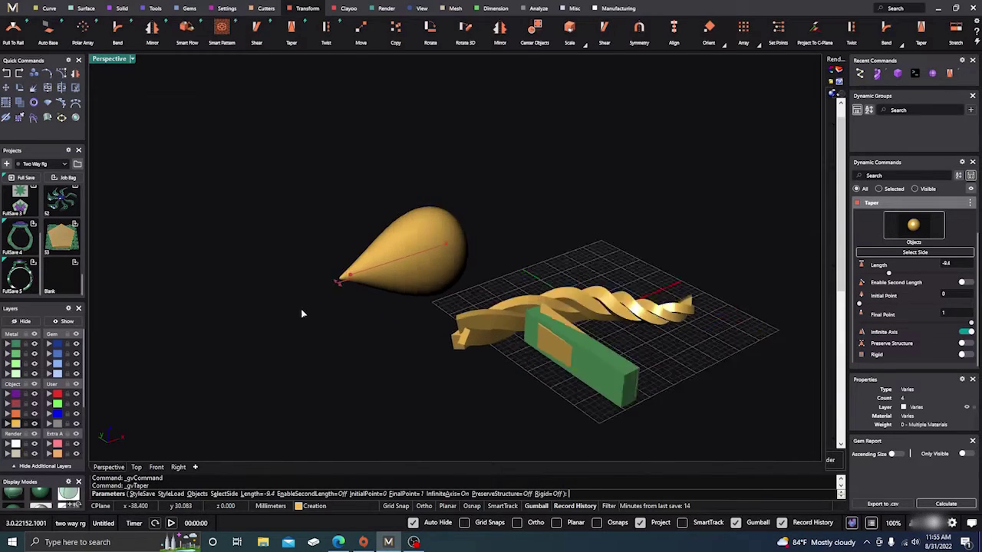
{"action": "right_click_drag", "start_coordinate": [300, 309], "coordinate": [353, 369]}
{"action": "scroll", "coordinate": [471, 289], "scroll_direction": "up", "scroll_amount": 2}
{"action": "scroll", "coordinate": [470, 288], "scroll_direction": "down", "scroll_amount": 5}
{"action": "right_click_drag", "start_coordinate": [500, 311], "coordinate": [463, 350]}
{"action": "scroll", "coordinate": [369, 278], "scroll_direction": "up", "scroll_amount": 5}
{"action": "right_click_drag", "start_coordinate": [429, 320], "coordinate": [438, 354]}
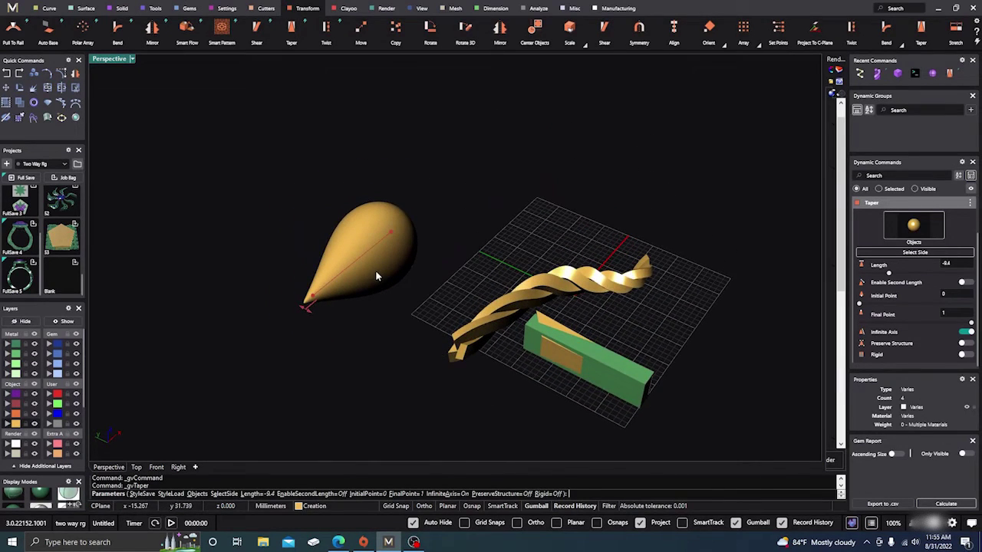
- Set the sphere's Y-axis taper to final point 0.5 and length 0.3, and apply the taper
{"action": "left_click", "coordinate": [872, 257]}
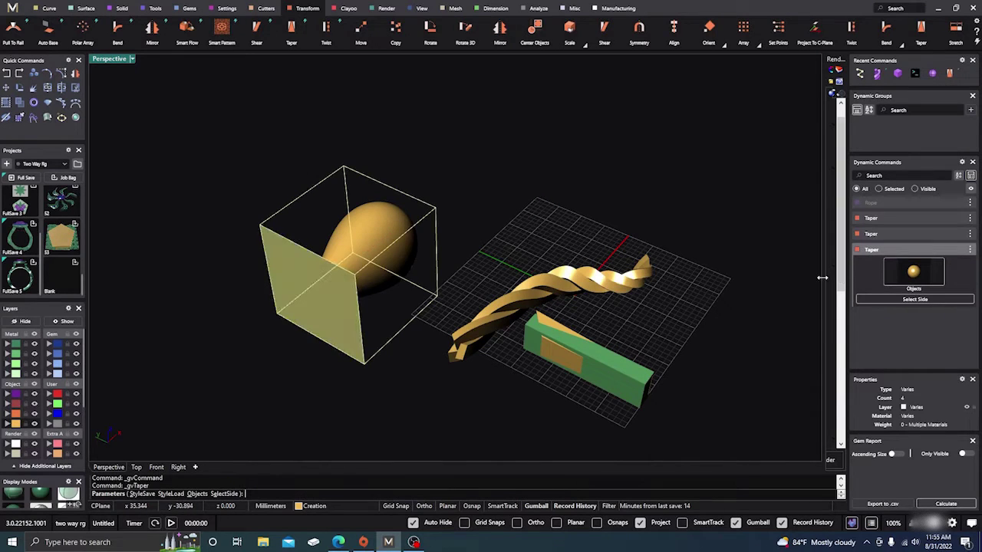
{"action": "left_click", "coordinate": [393, 298]}
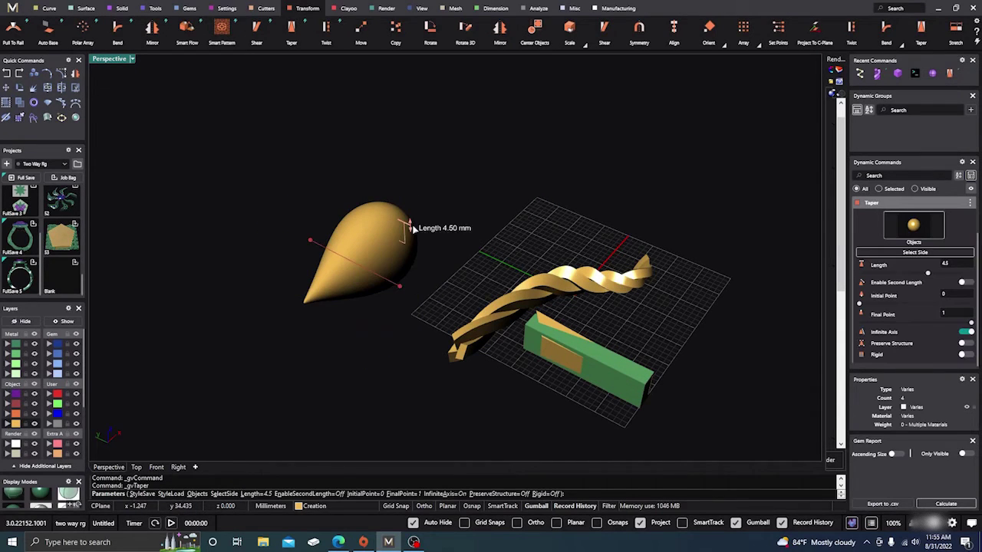
{"action": "mouse_move", "coordinate": [411, 234]}
{"action": "left_mouse_down"}
{"action": "mouse_move", "coordinate": [407, 256]}
{"action": "mouse_move", "coordinate": [409, 223]}
{"action": "left_mouse_up"}
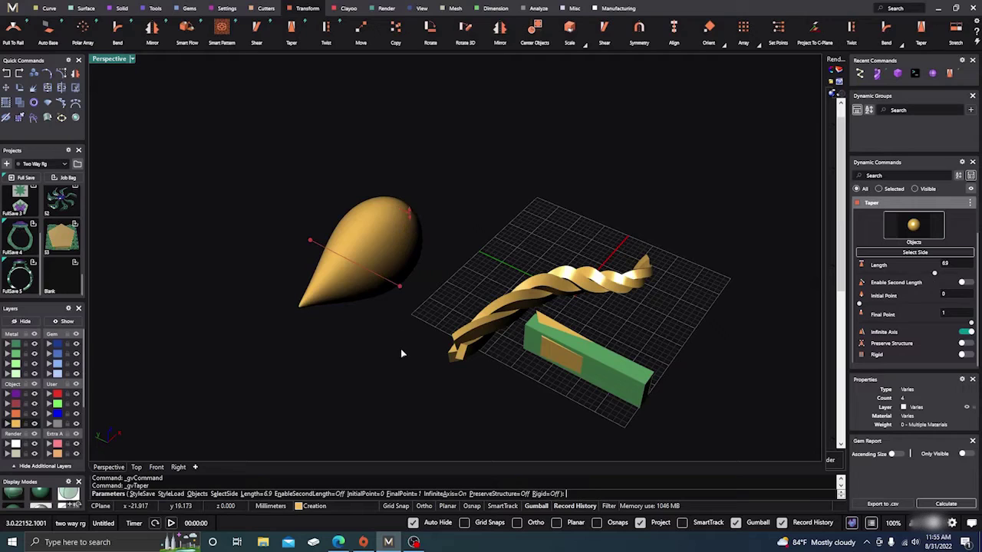
{"action": "left_click_drag", "start_coordinate": [397, 281], "coordinate": [353, 264]}
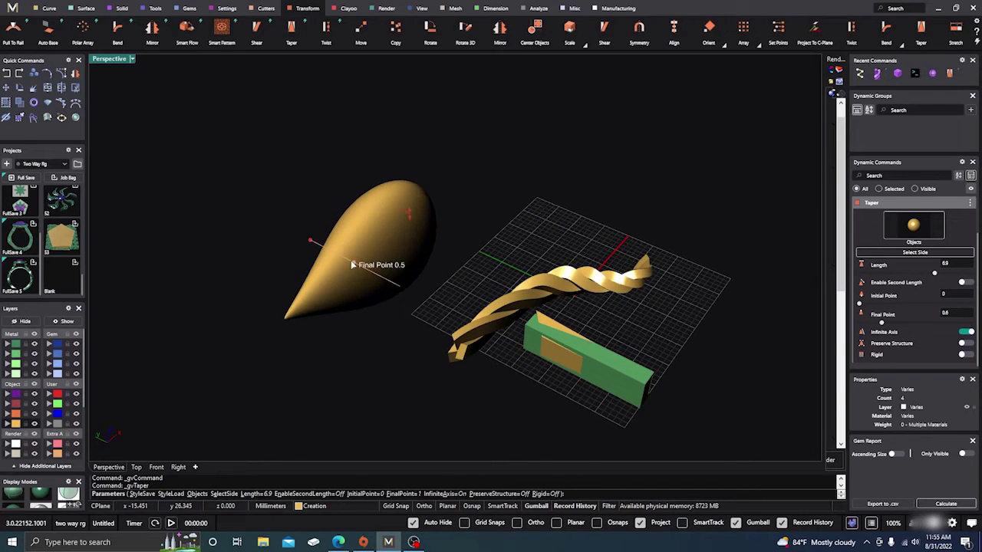
{"action": "left_click_drag", "start_coordinate": [408, 214], "coordinate": [410, 246]}
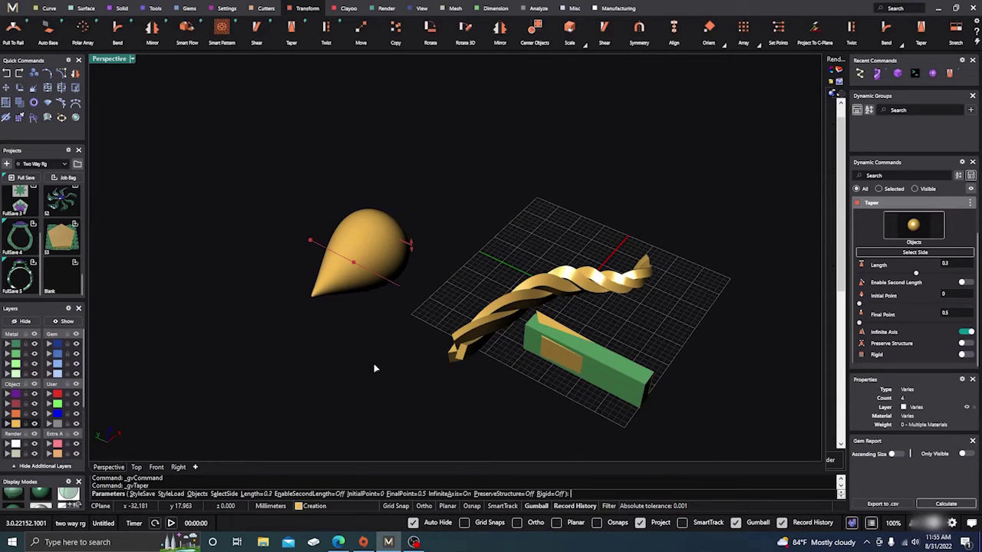
{"action": "right_click_drag", "start_coordinate": [374, 369], "coordinate": [469, 390]}
{"action": "right_click", "coordinate": [436, 375]}
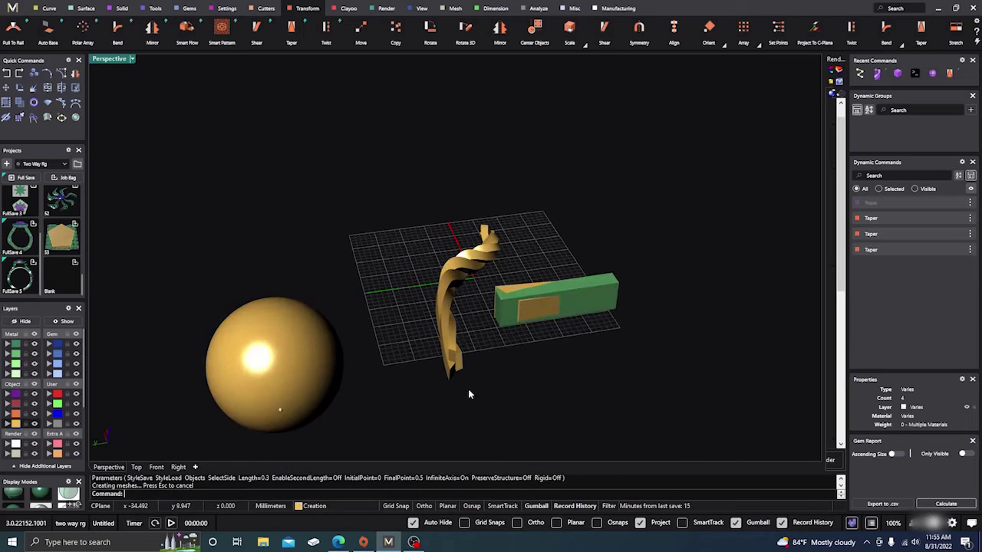
- Assign the original sphere to the Metal 01 layer and hide that layer, leaving the teardrop shown
{"action": "left_click", "coordinate": [247, 369]}
{"action": "left_click", "coordinate": [14, 346]}
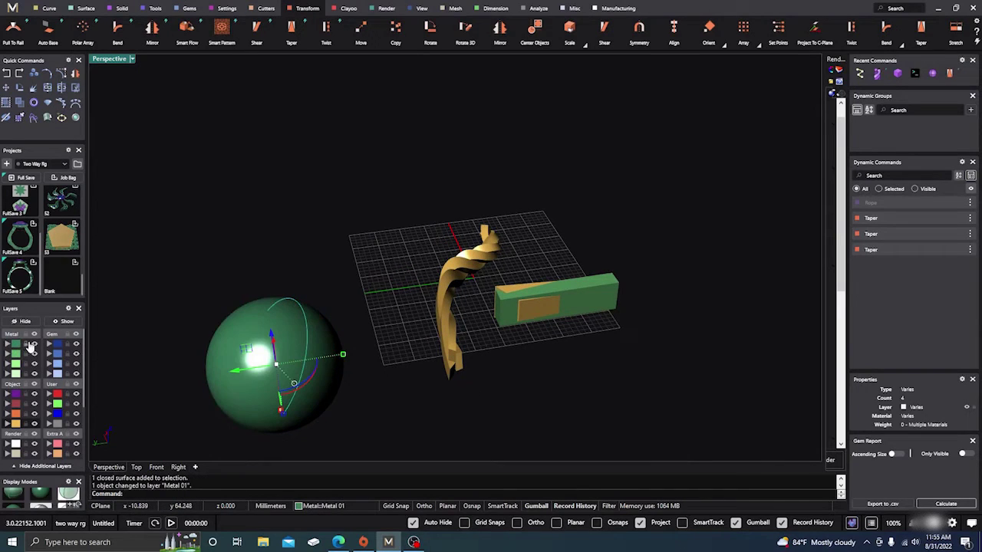
{"action": "left_click", "coordinate": [35, 345]}
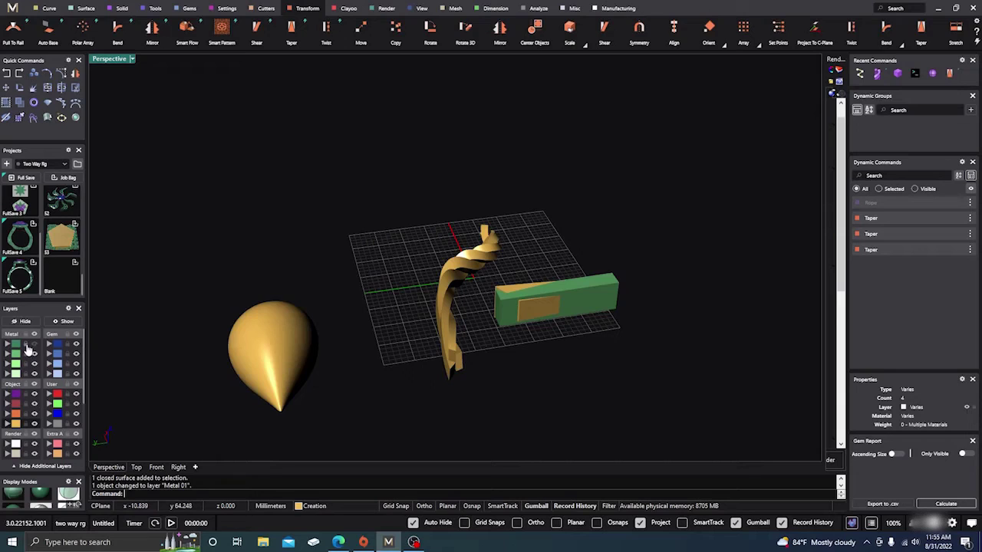
{"action": "scroll", "coordinate": [505, 273], "scroll_direction": "down", "scroll_amount": 5}
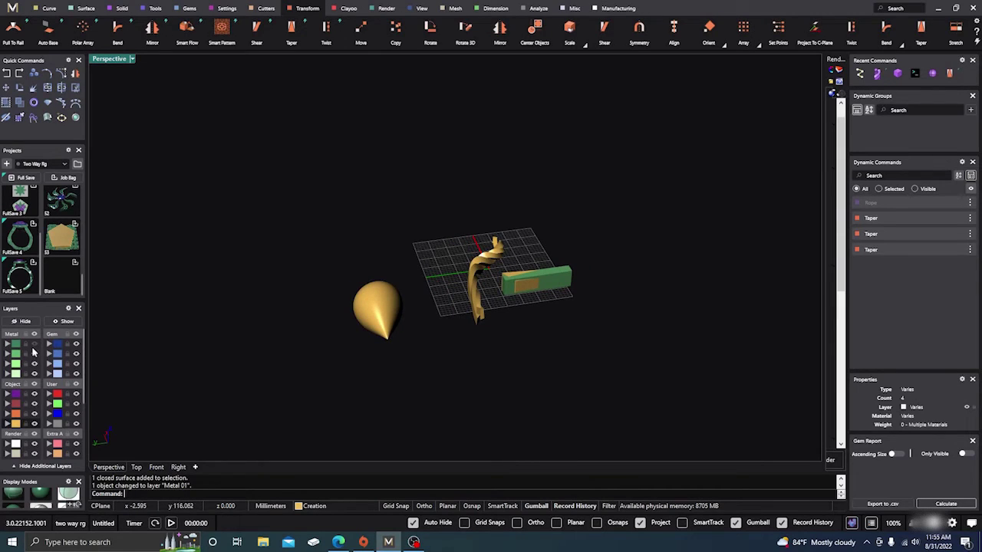
{"action": "left_click", "coordinate": [34, 346]}
{"action": "left_click", "coordinate": [34, 346]}
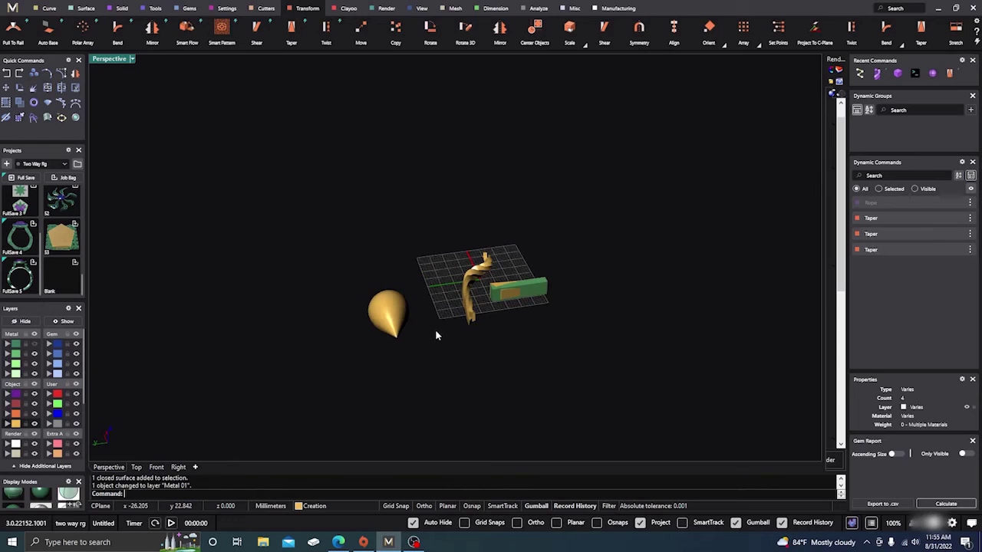
- Select the twisted rope with its tapered copy
{"action": "scroll", "coordinate": [438, 332], "scroll_direction": "up", "scroll_amount": 3}
{"action": "left_click", "coordinate": [474, 276]}
{"action": "right_click_drag", "start_coordinate": [498, 360], "coordinate": [426, 321]}
{"action": "scroll", "coordinate": [426, 321], "scroll_direction": "down", "scroll_amount": 3}
{"action": "right_click_drag", "start_coordinate": [470, 376], "coordinate": [475, 398]}
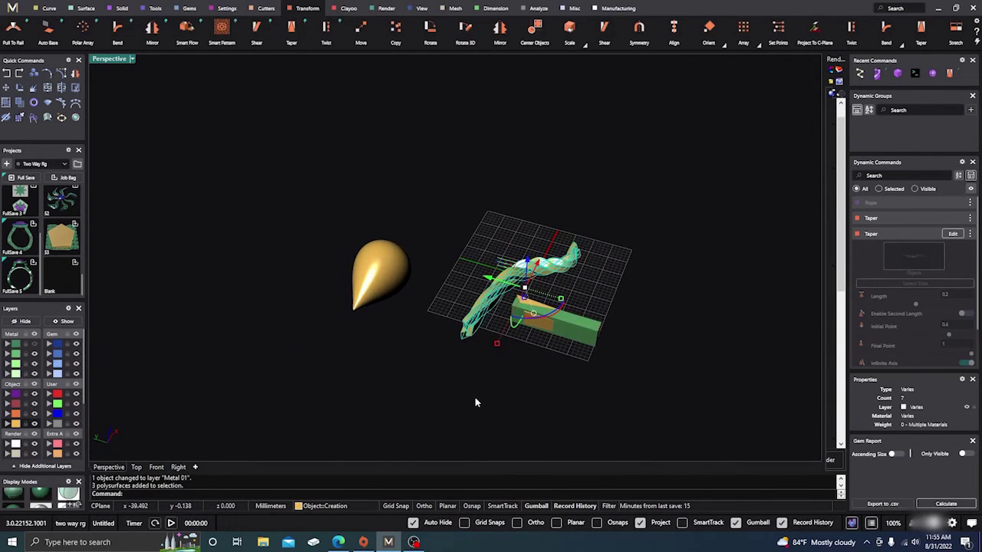